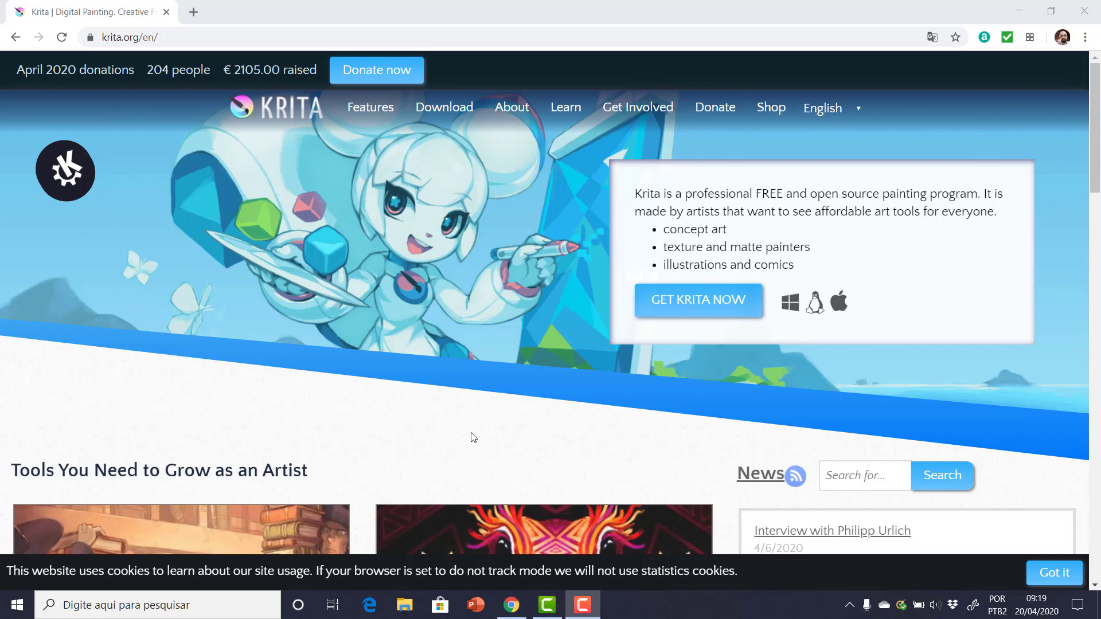
Step: Look through the Highlights section of the Krita site's Features page, reviewing the brush, stabilizer and vector tools, and open the Download page
{"action": "left_click", "coordinate": [371, 108]}
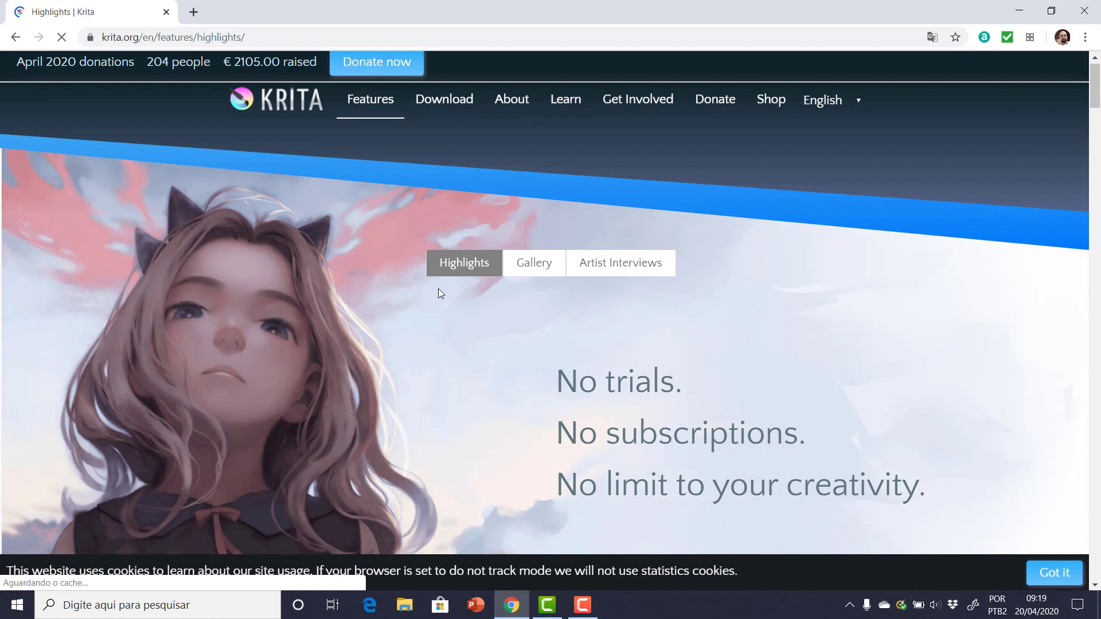
{"action": "scroll", "coordinate": [455, 377], "scroll_direction": "down", "scroll_amount": 20}
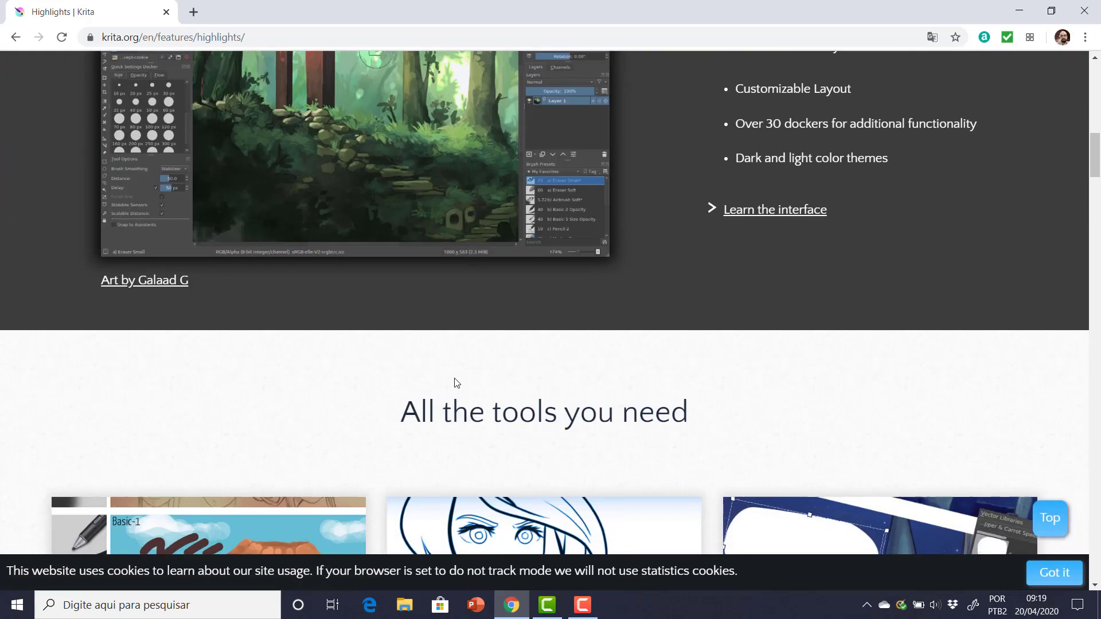
{"action": "scroll", "coordinate": [456, 382], "scroll_direction": "down", "scroll_amount": 5}
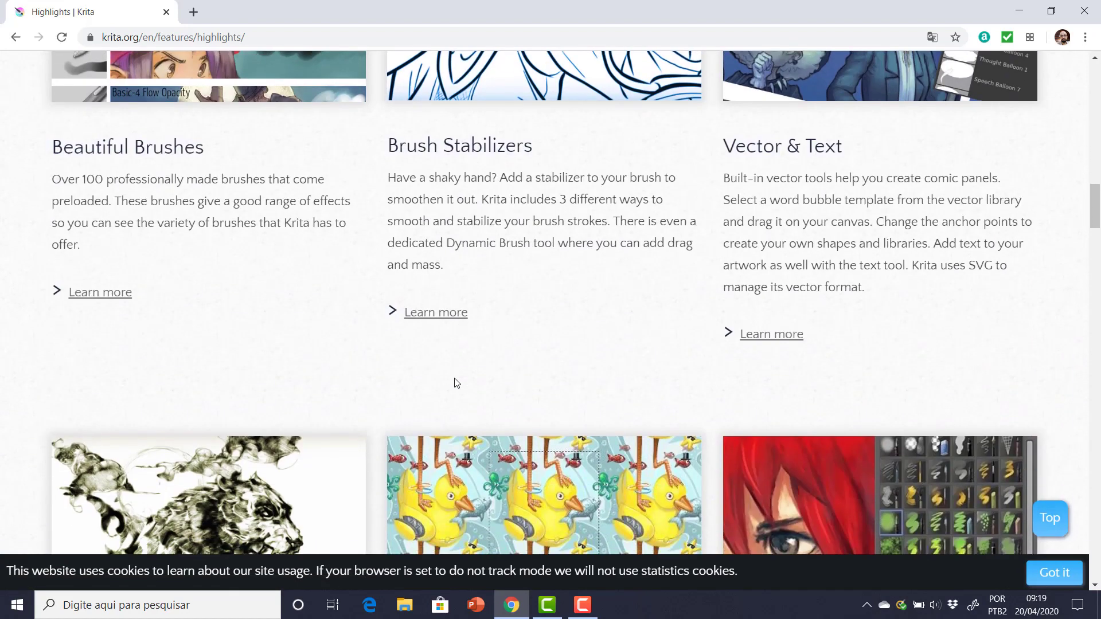
{"action": "scroll", "coordinate": [457, 383], "scroll_direction": "down", "scroll_amount": 6}
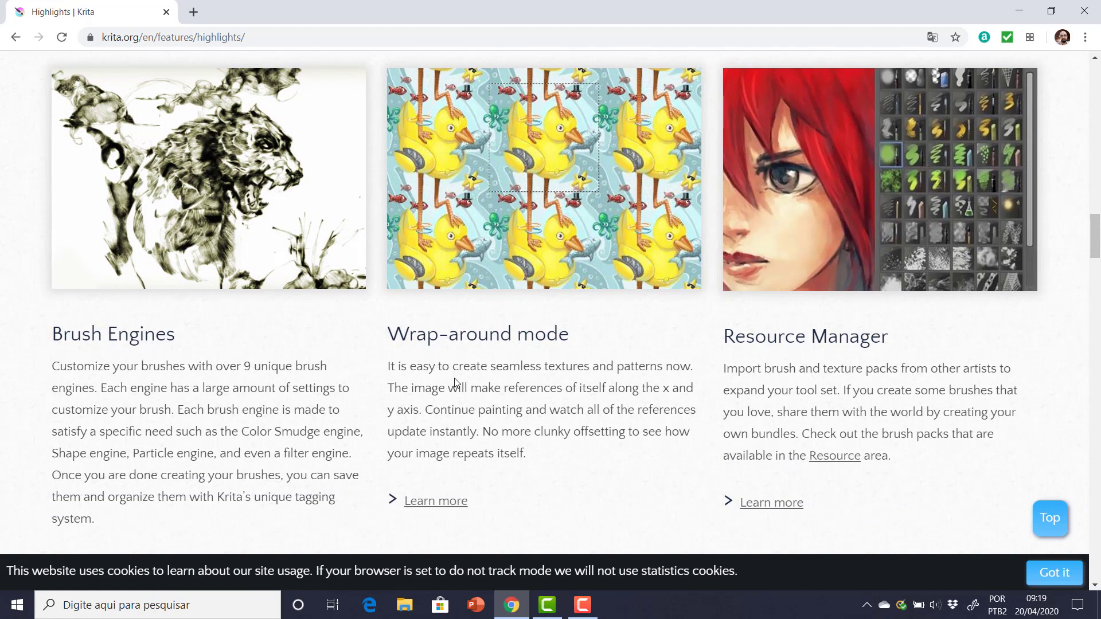
{"action": "scroll", "coordinate": [456, 382], "scroll_direction": "up", "scroll_amount": 10}
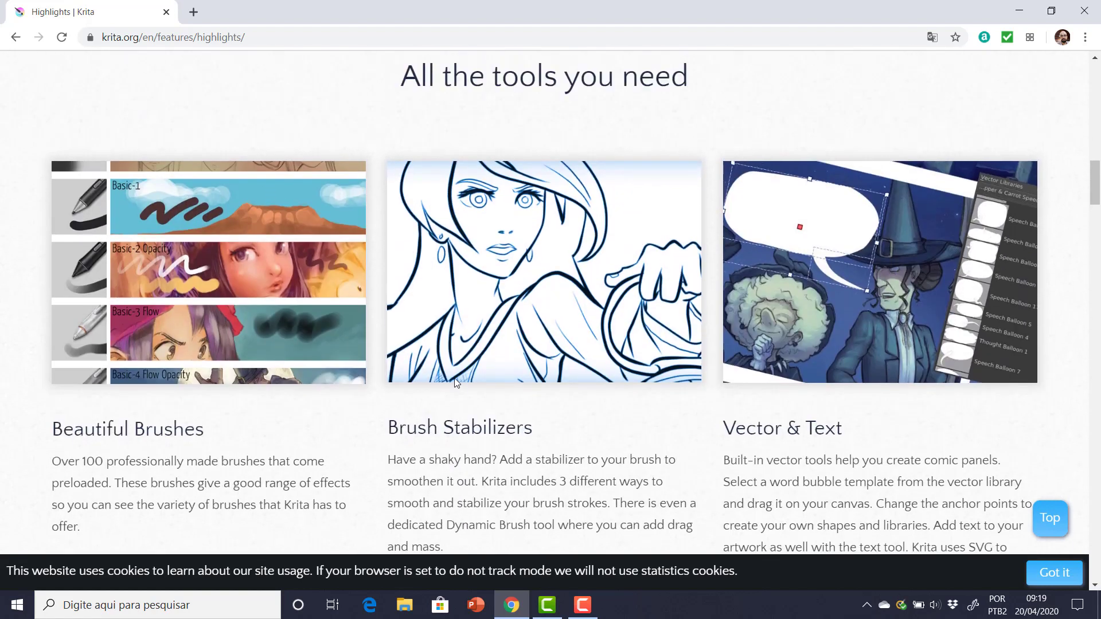
{"action": "scroll", "coordinate": [456, 382], "scroll_direction": "up", "scroll_amount": 12}
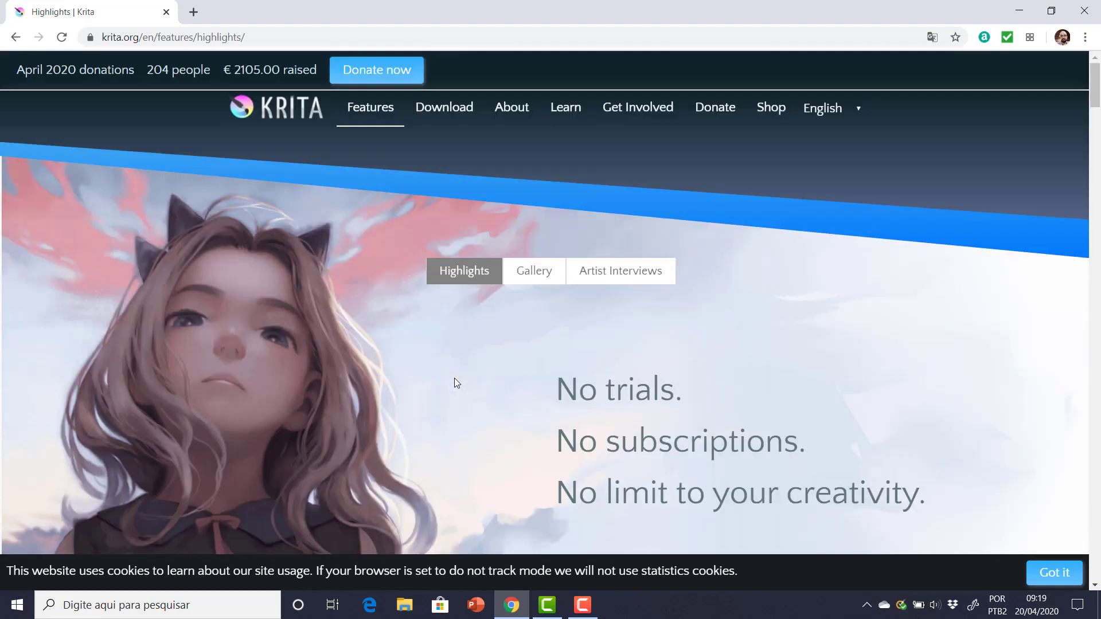
{"action": "left_click", "coordinate": [453, 110]}
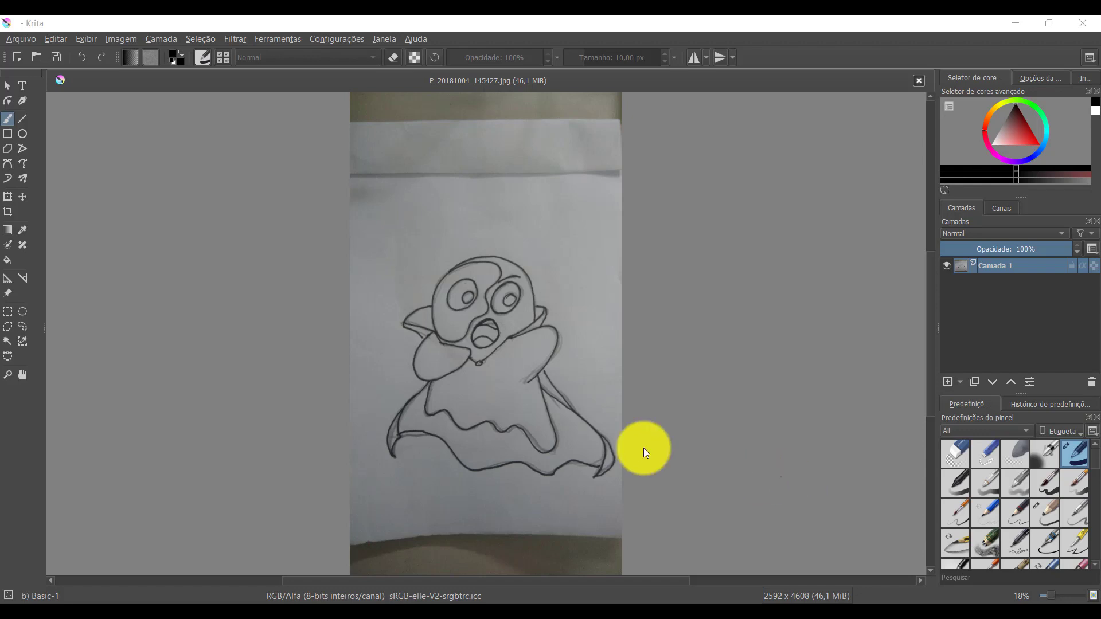
Step: Crop the sketch photo to about 2438 x 3050 px around the character, removing the paper edges above and below and a narrow strip on its left
{"action": "left_click", "coordinate": [9, 214]}
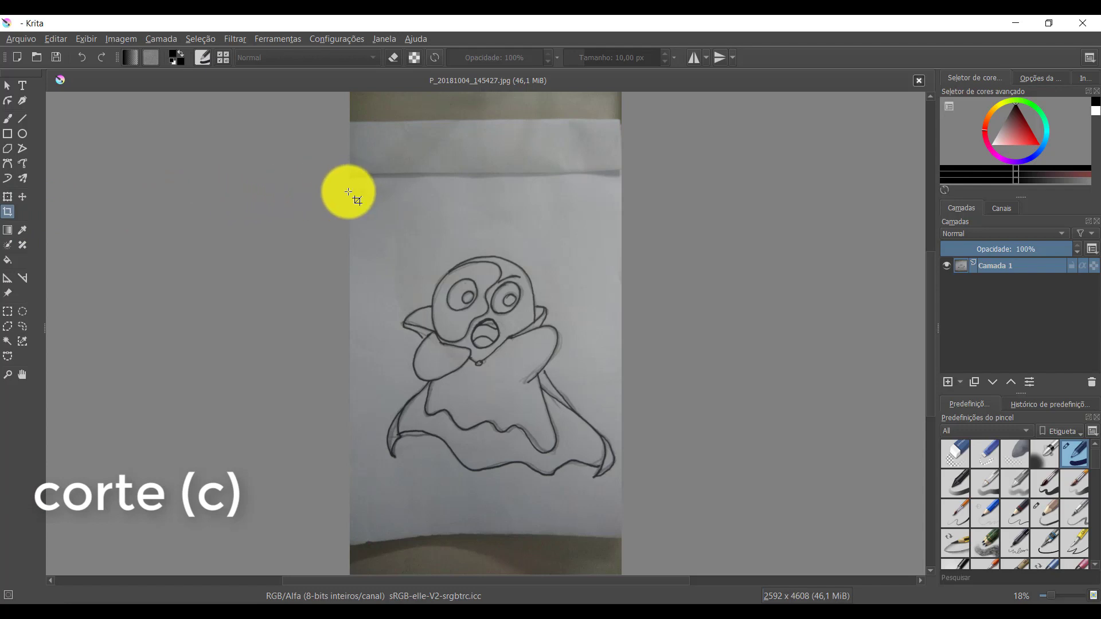
{"action": "left_click_drag", "start_coordinate": [355, 195], "coordinate": [625, 515]}
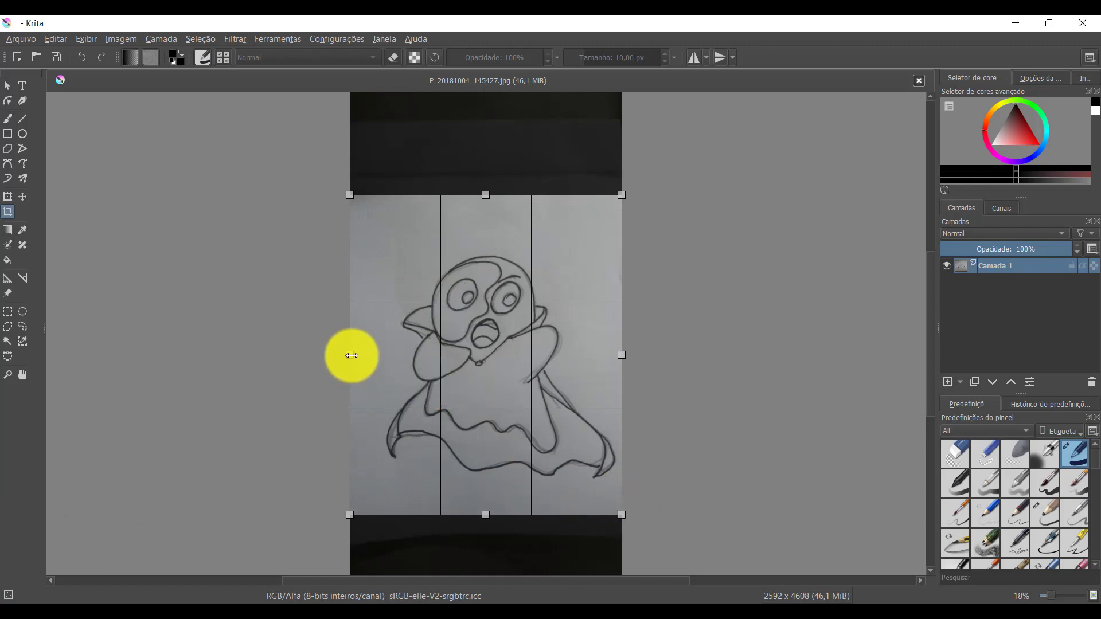
{"action": "left_click_drag", "start_coordinate": [351, 356], "coordinate": [361, 354]}
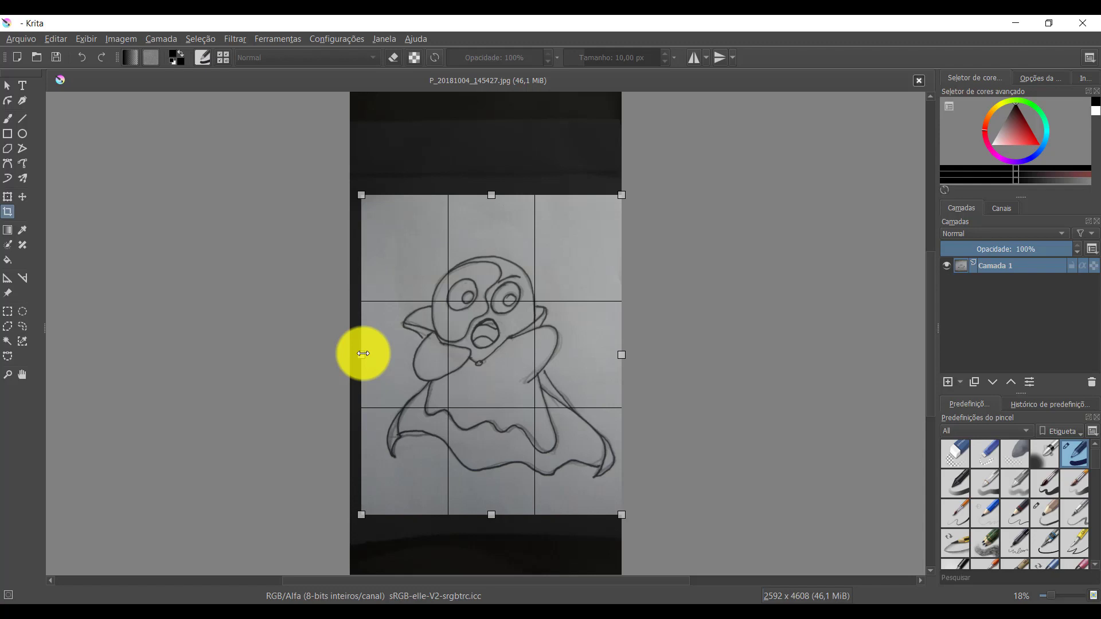
{"action": "left_click_drag", "start_coordinate": [361, 356], "coordinate": [366, 358]}
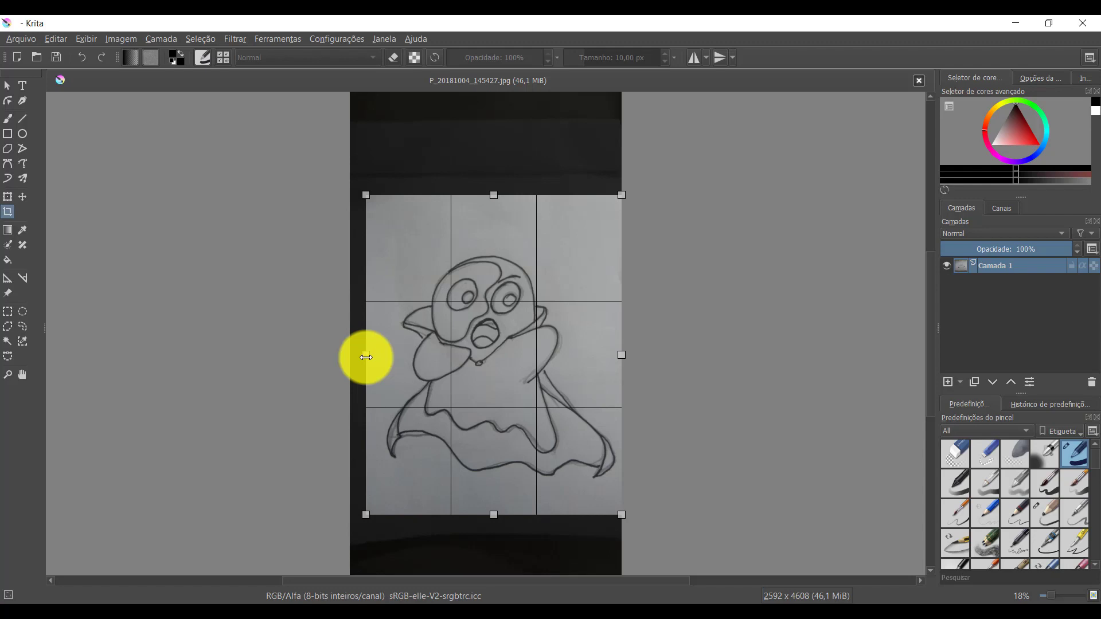
{"action": "key", "text": "Return"}
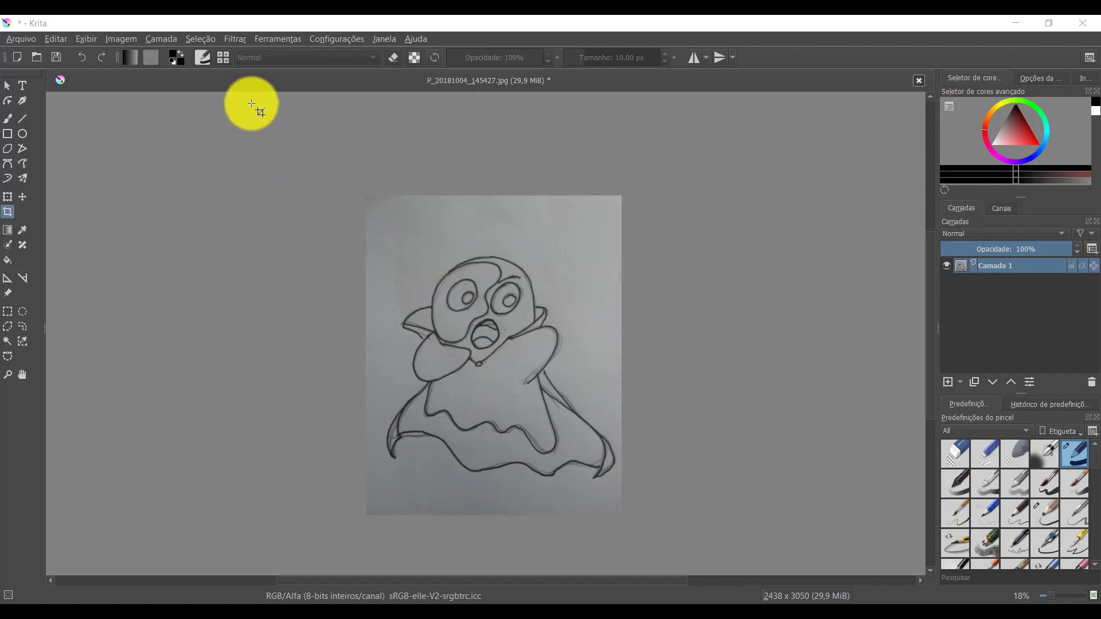
Step: Apply the Threshold filter to the cropped sketch with the threshold level set to 90
{"action": "left_click", "coordinate": [229, 43]}
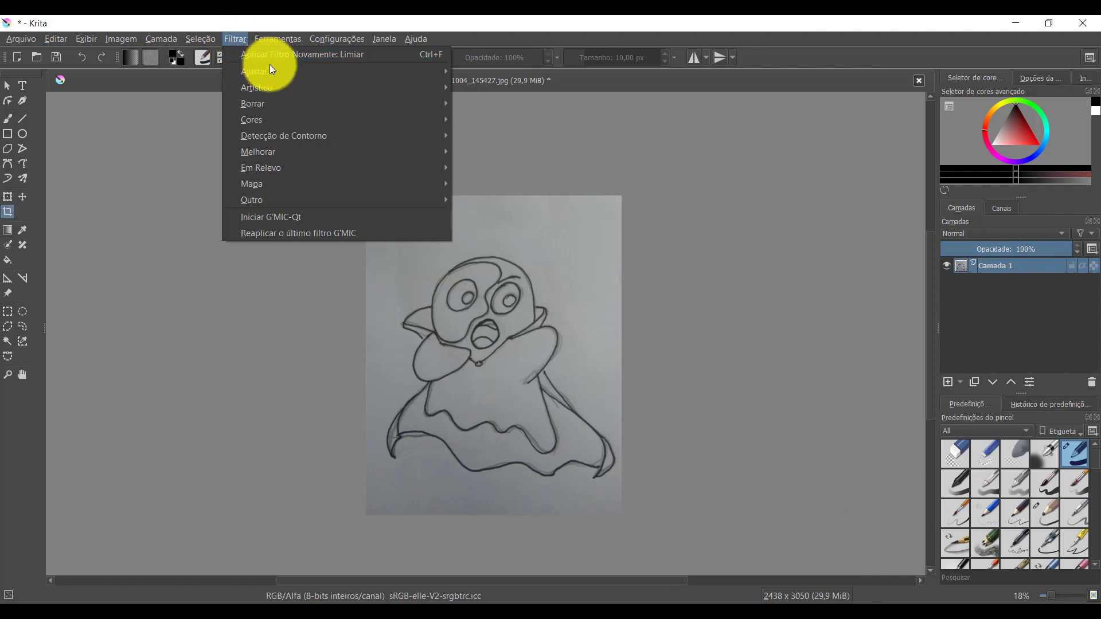
{"action": "mouse_move", "coordinate": [291, 72]}
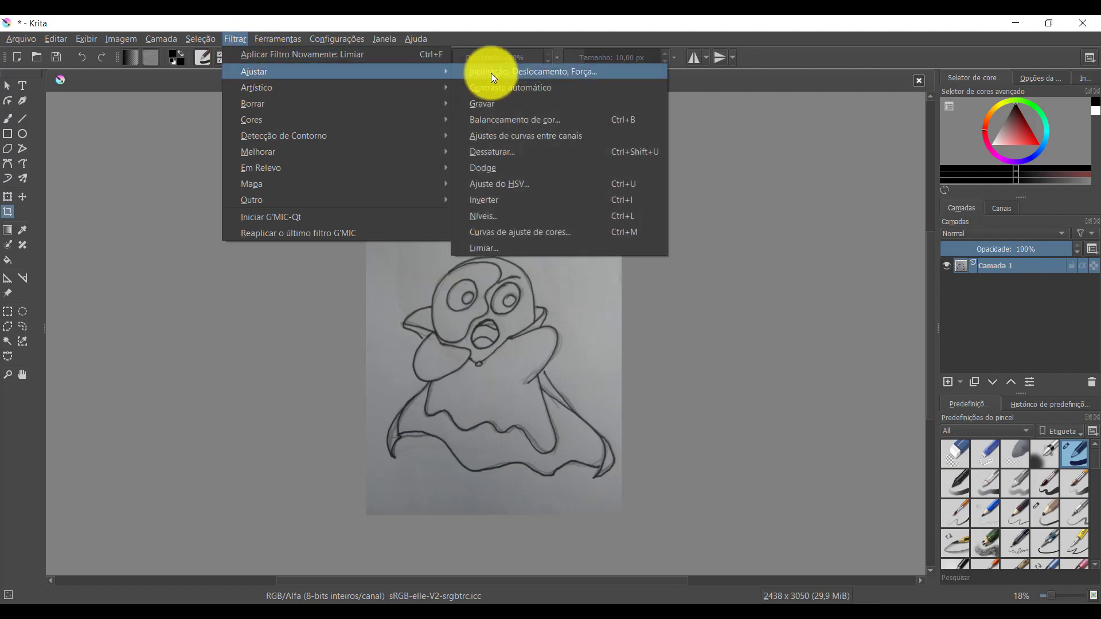
{"action": "left_click", "coordinate": [506, 247]}
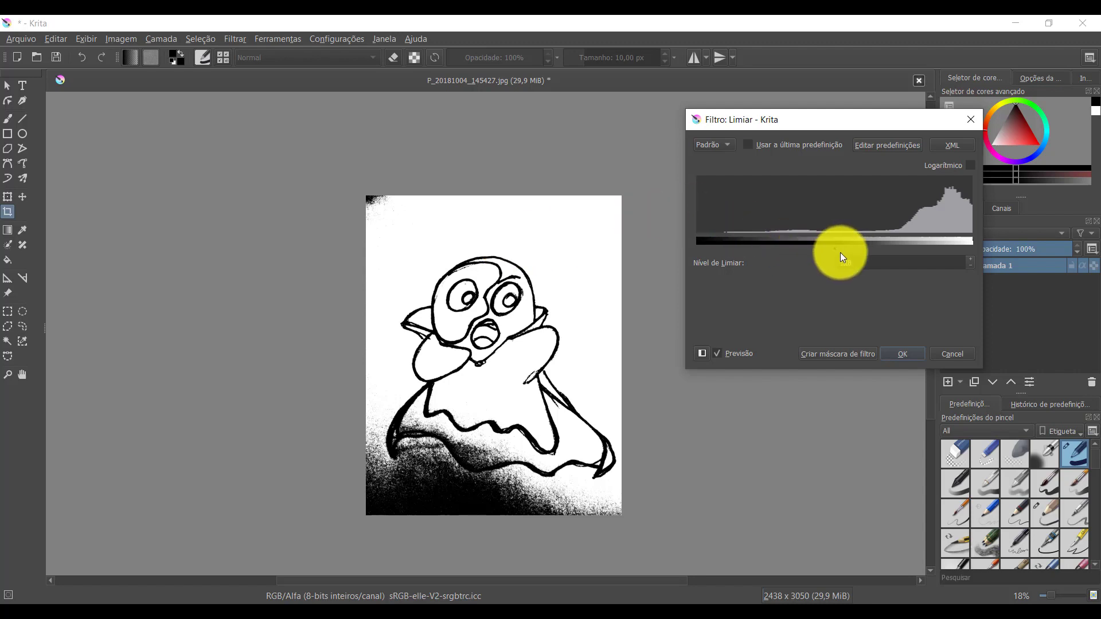
{"action": "scroll", "coordinate": [842, 249], "scroll_direction": "down", "scroll_amount": 3}
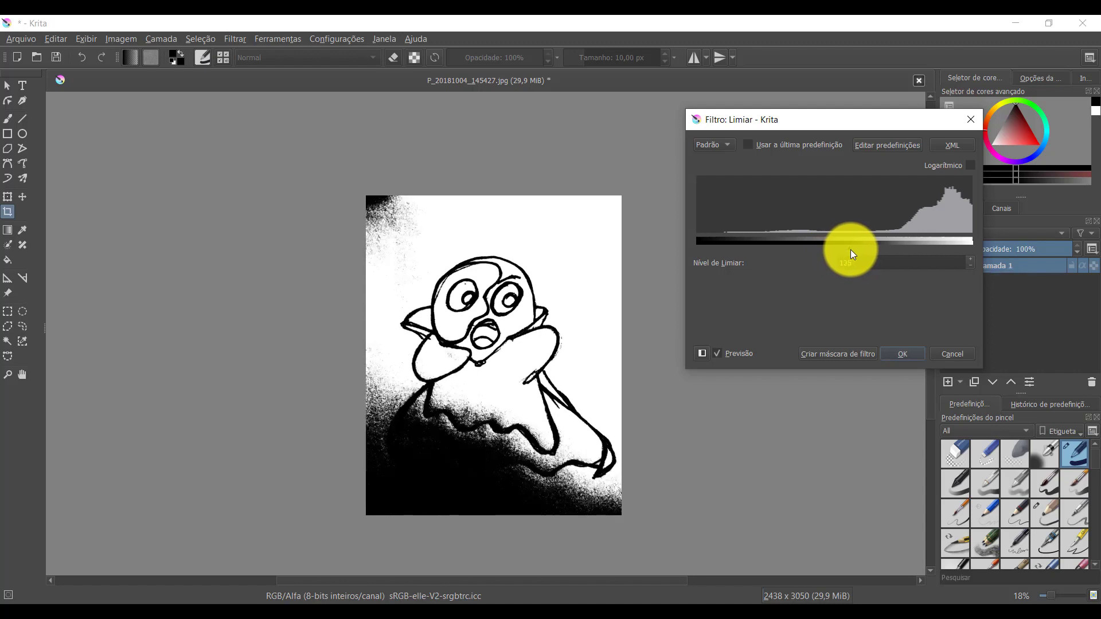
{"action": "left_click", "coordinate": [851, 250]}
{"action": "left_click", "coordinate": [859, 245]}
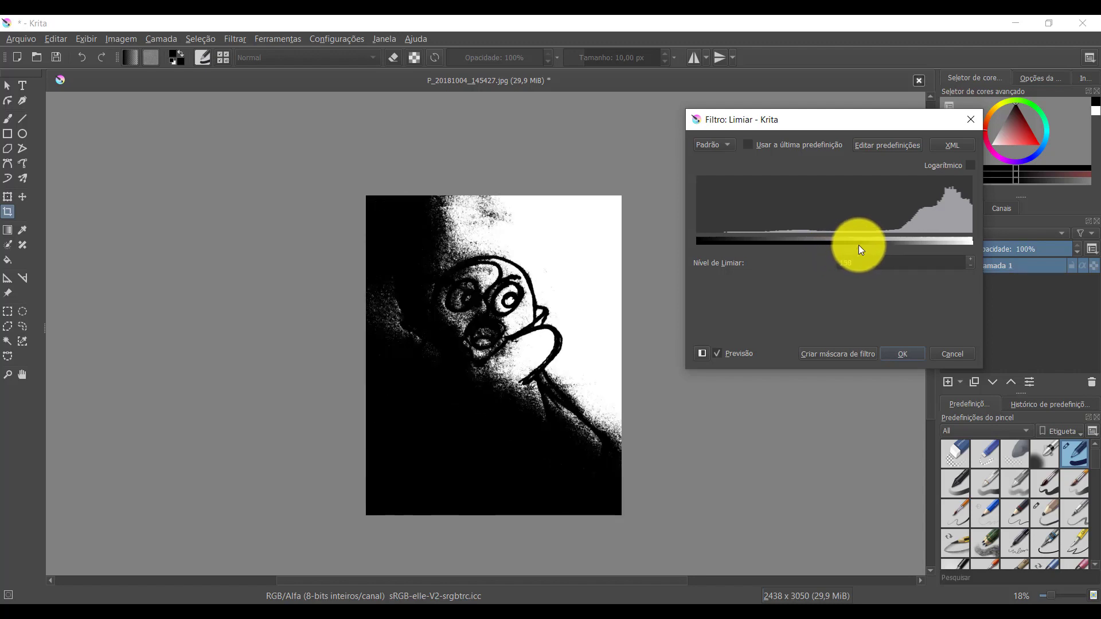
{"action": "mouse_move", "coordinate": [836, 252]}
{"action": "left_mouse_down"}
{"action": "mouse_move", "coordinate": [819, 251]}
{"action": "mouse_move", "coordinate": [858, 252]}
{"action": "mouse_move", "coordinate": [800, 250]}
{"action": "left_mouse_up"}
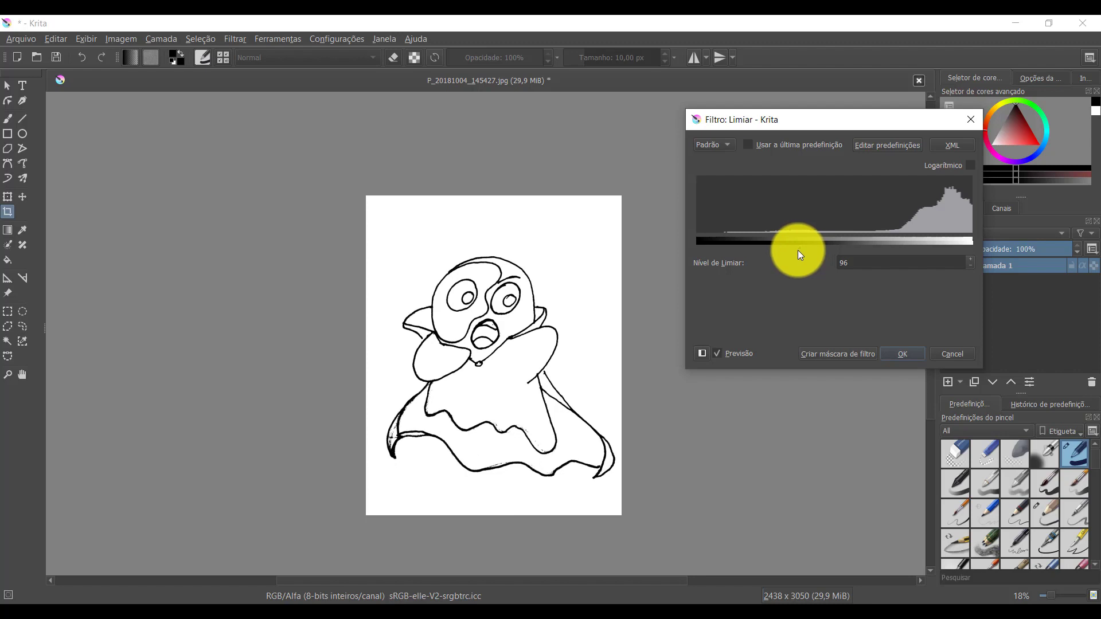
{"action": "left_click_drag", "start_coordinate": [801, 247], "coordinate": [794, 247]}
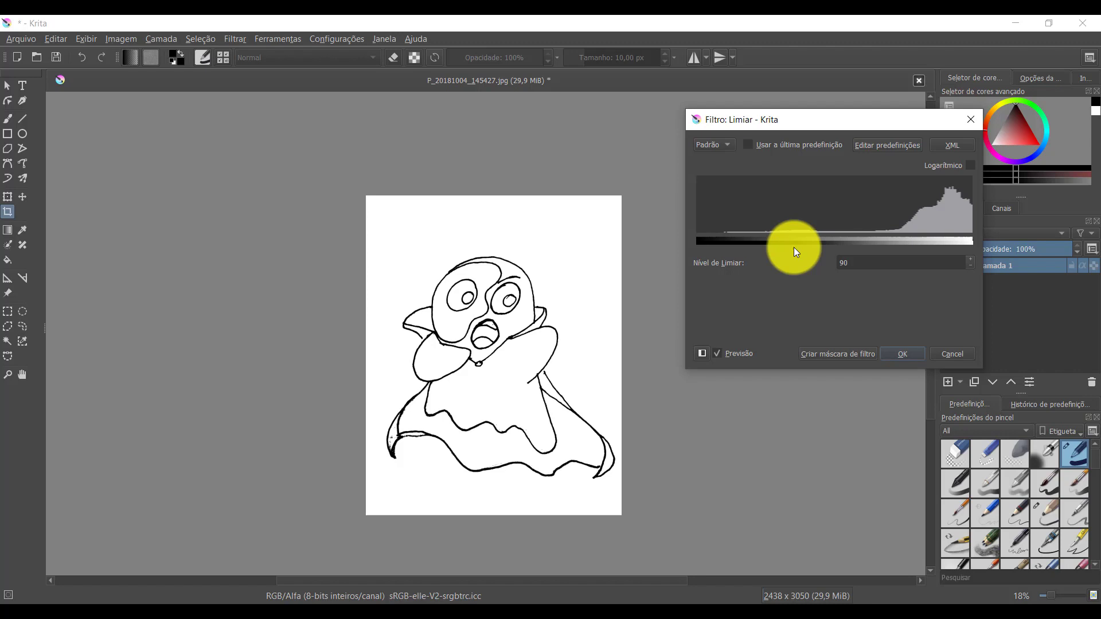
{"action": "left_click", "coordinate": [908, 352]}
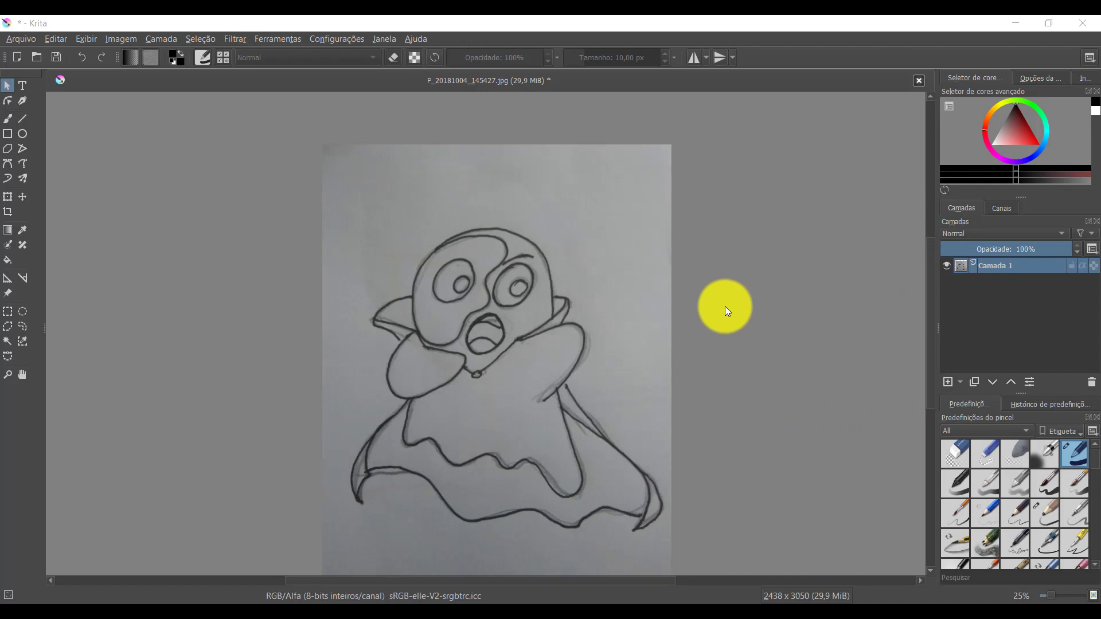
Step: Apply a Levels adjustment to the sketch with the input black point at 53 and the input white point at 112
{"action": "left_click", "coordinate": [226, 40]}
{"action": "mouse_move", "coordinate": [266, 70]}
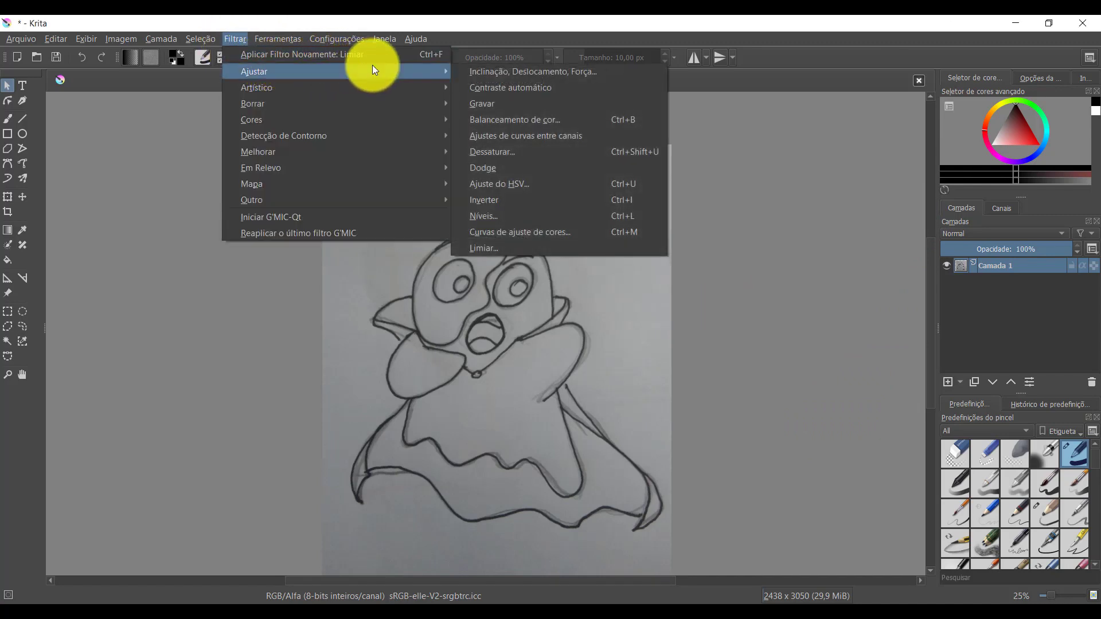
{"action": "left_click", "coordinate": [512, 216]}
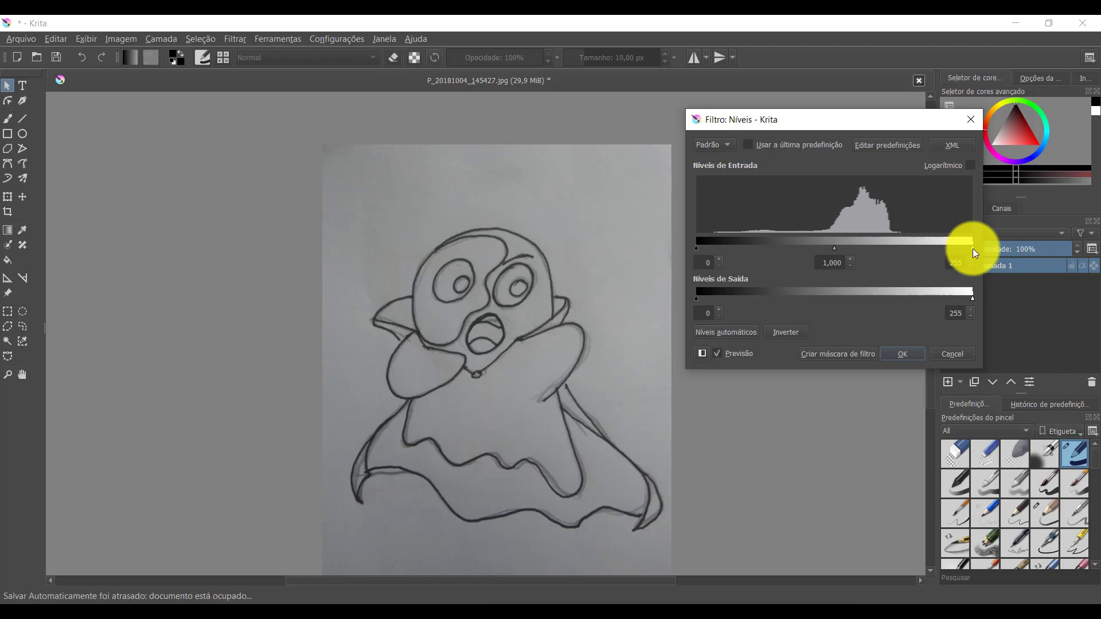
{"action": "left_click_drag", "start_coordinate": [964, 248], "coordinate": [865, 255]}
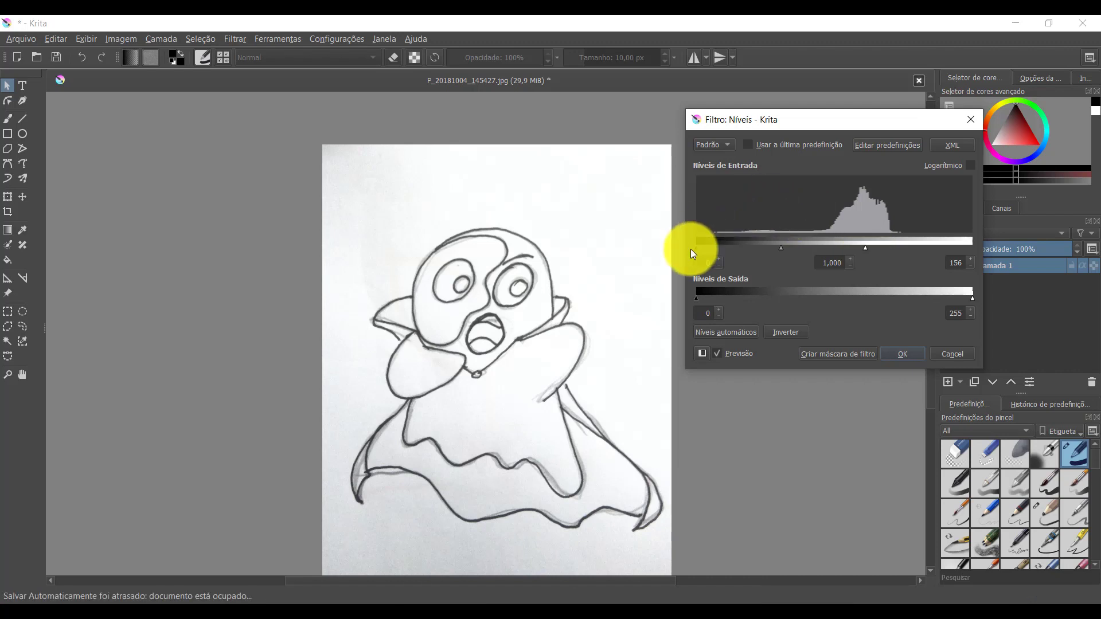
{"action": "left_click_drag", "start_coordinate": [699, 250], "coordinate": [753, 247]}
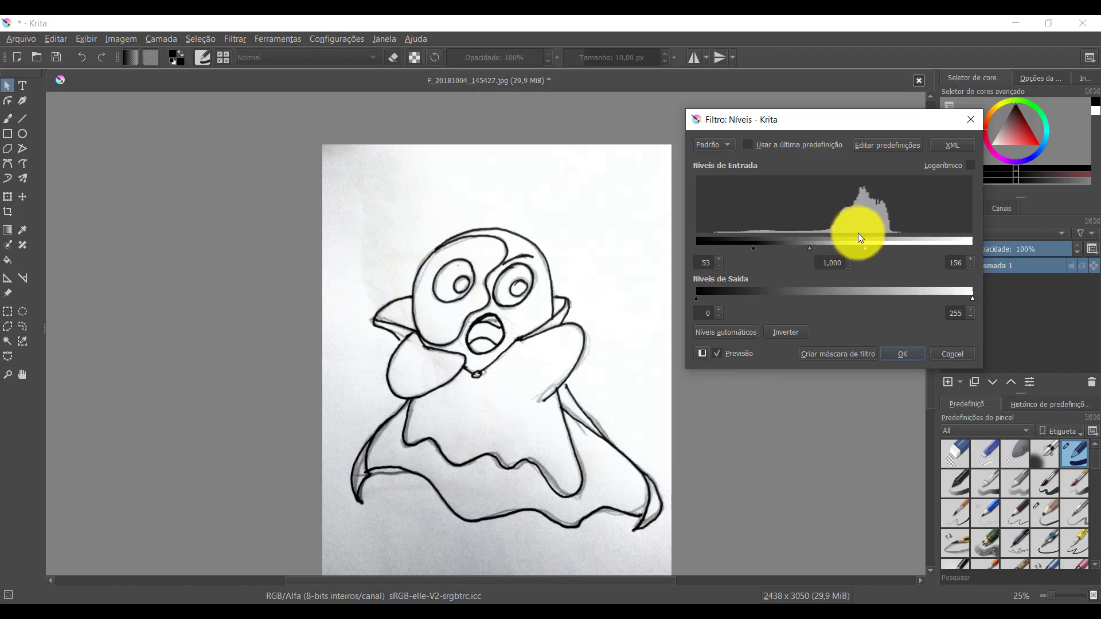
{"action": "left_click_drag", "start_coordinate": [866, 249], "coordinate": [818, 248]}
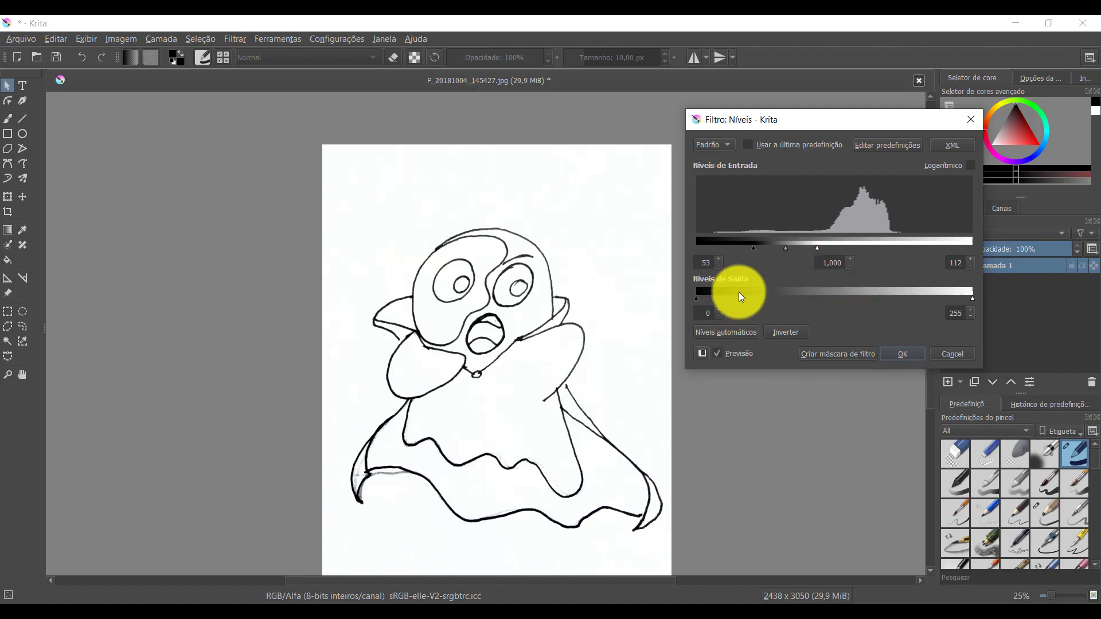
{"action": "left_click", "coordinate": [893, 353]}
{"action": "key", "text": "minus"}
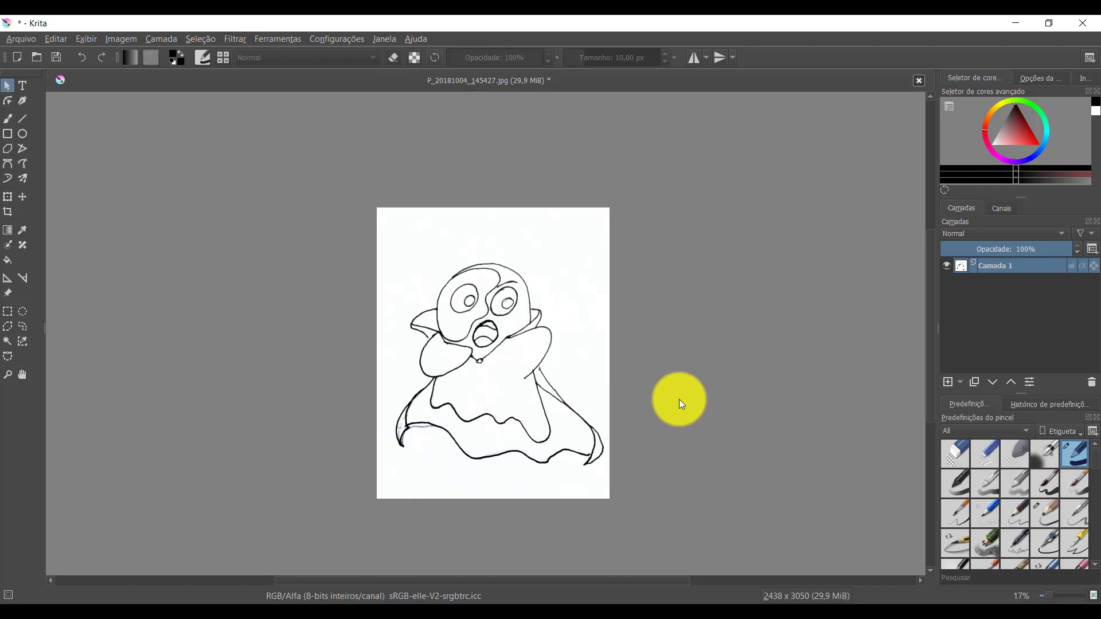
{"action": "key", "text": "plus"}
{"action": "key", "text": "minus"}
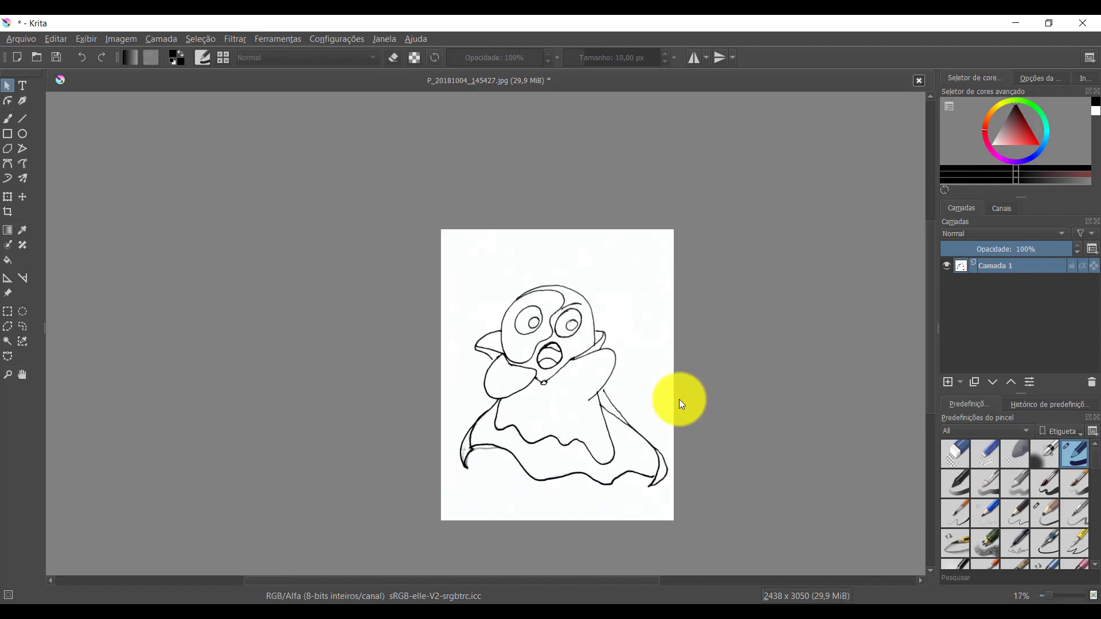
{"action": "scroll", "coordinate": [679, 399], "scroll_direction": "up", "scroll_amount": 1}
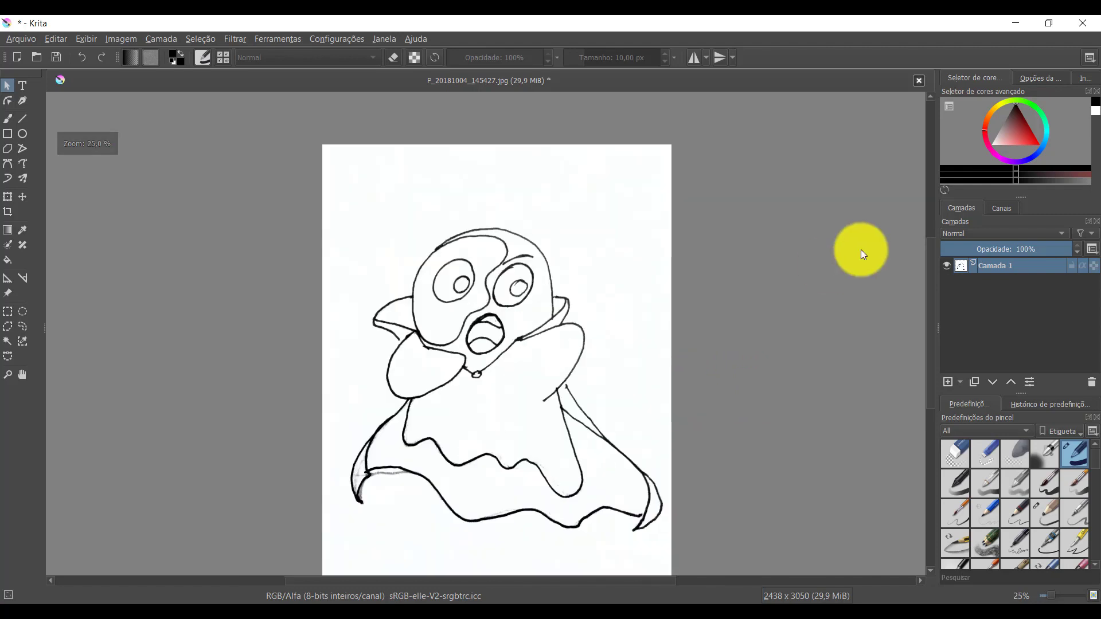
Step: Paint out the stray gray marks around the cape's lower-left corner with a white Basic-1 brush, enlarging it to 35 px
{"action": "scroll", "coordinate": [931, 286], "scroll_direction": "down", "scroll_amount": 2}
{"action": "left_click_drag", "start_coordinate": [934, 294], "coordinate": [934, 296]}
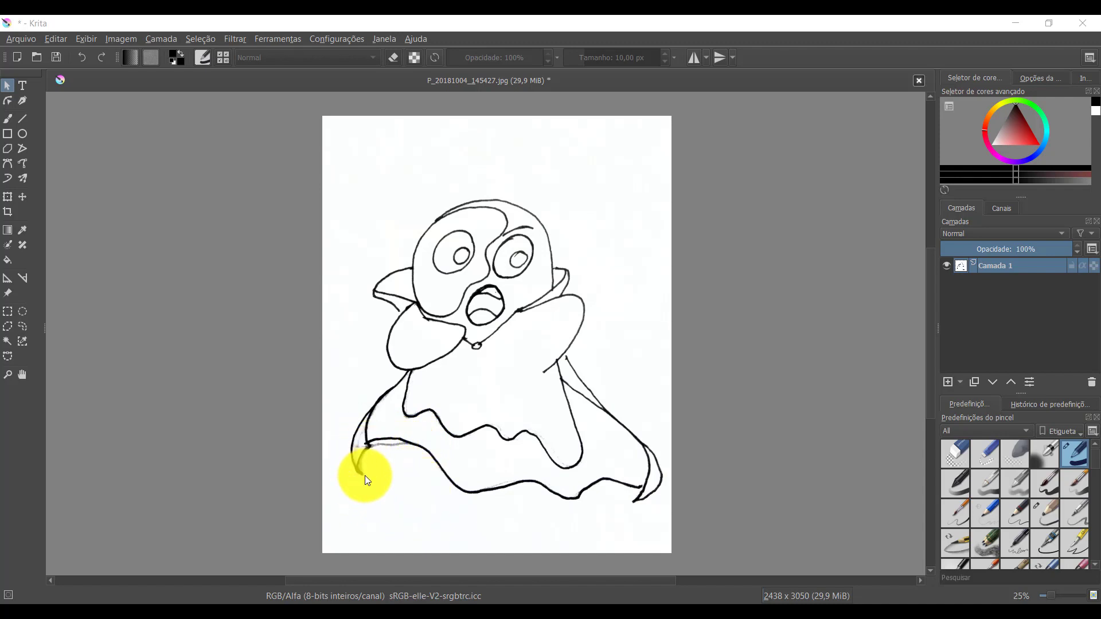
{"action": "left_click", "coordinate": [8, 118]}
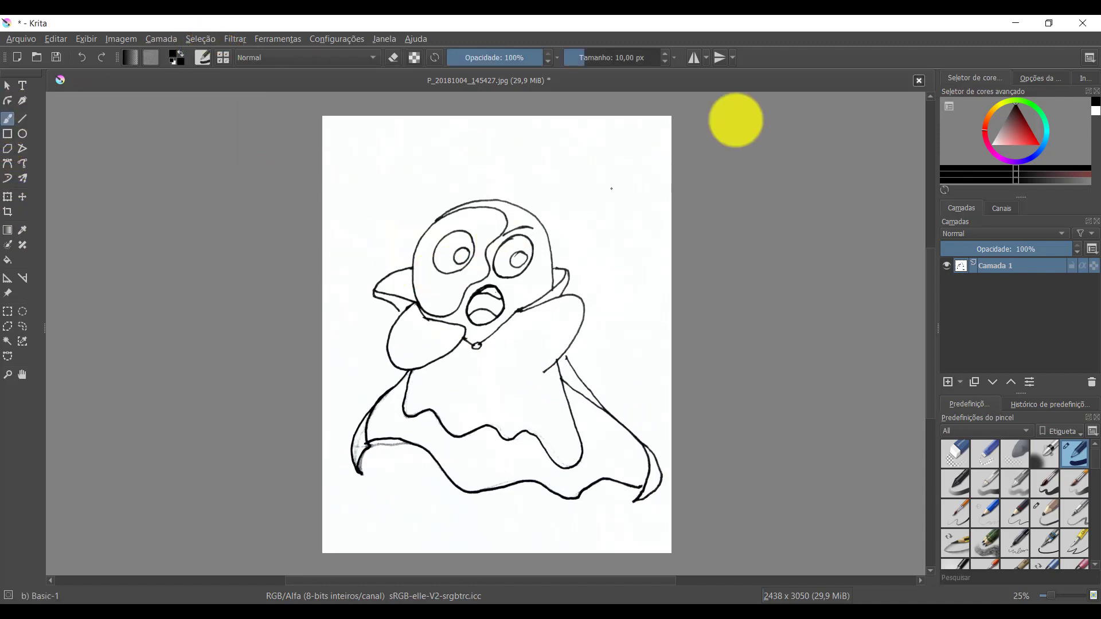
{"action": "left_click", "coordinate": [993, 144]}
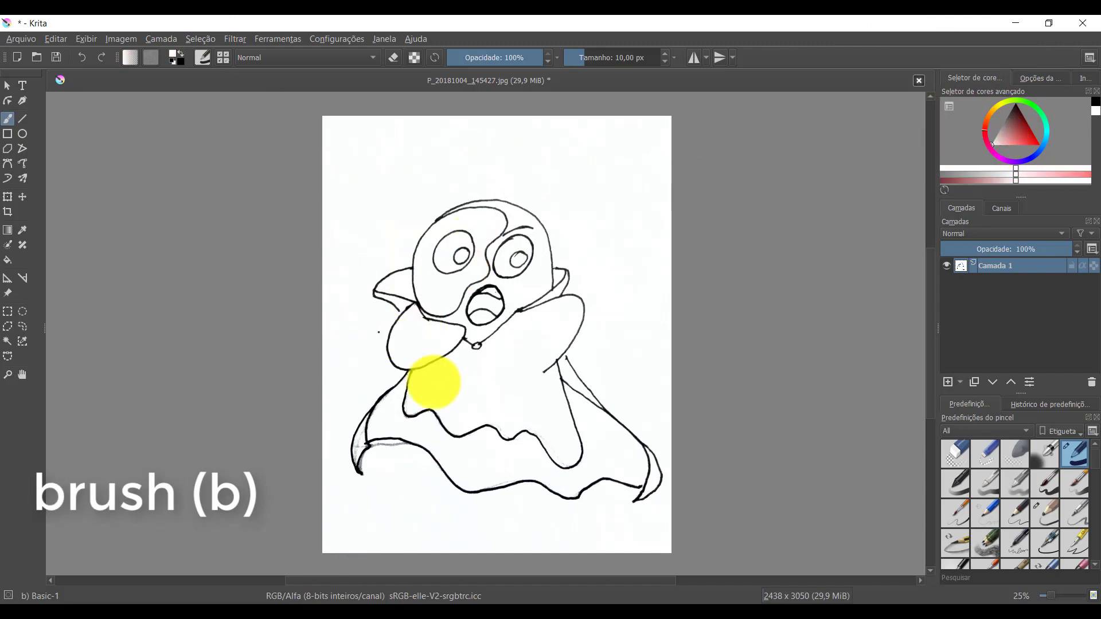
{"action": "key", "text": "]"}
{"action": "key", "text": "]"}
{"action": "key", "text": "]"}
{"action": "key", "text": "]"}
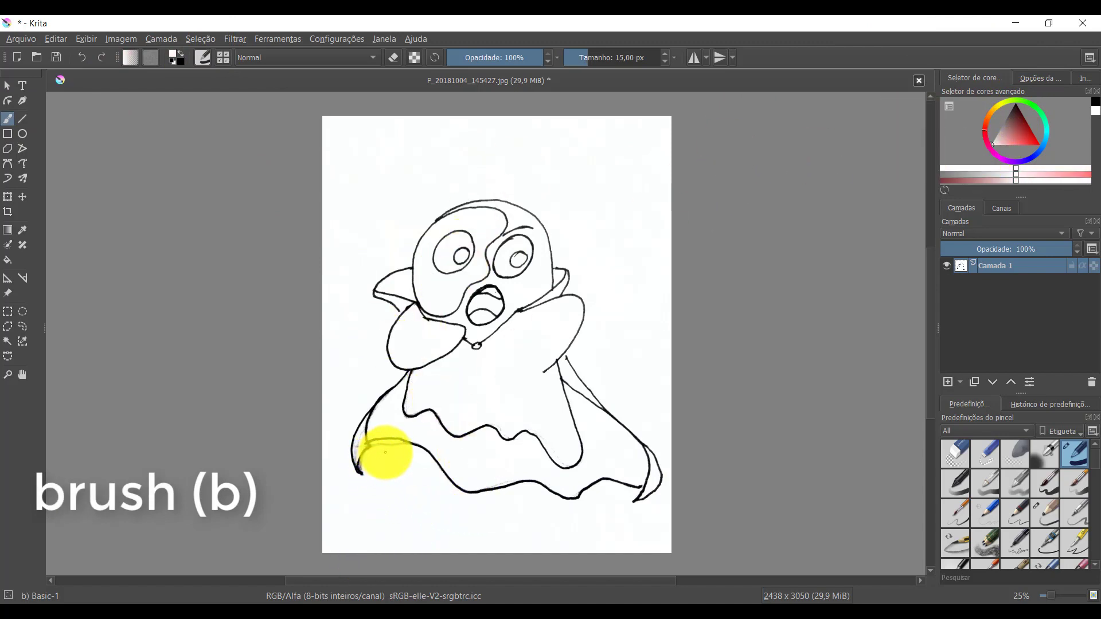
{"action": "key", "text": "]"}
{"action": "key", "text": "]"}
{"action": "key", "text": "]"}
{"action": "key", "text": "]"}
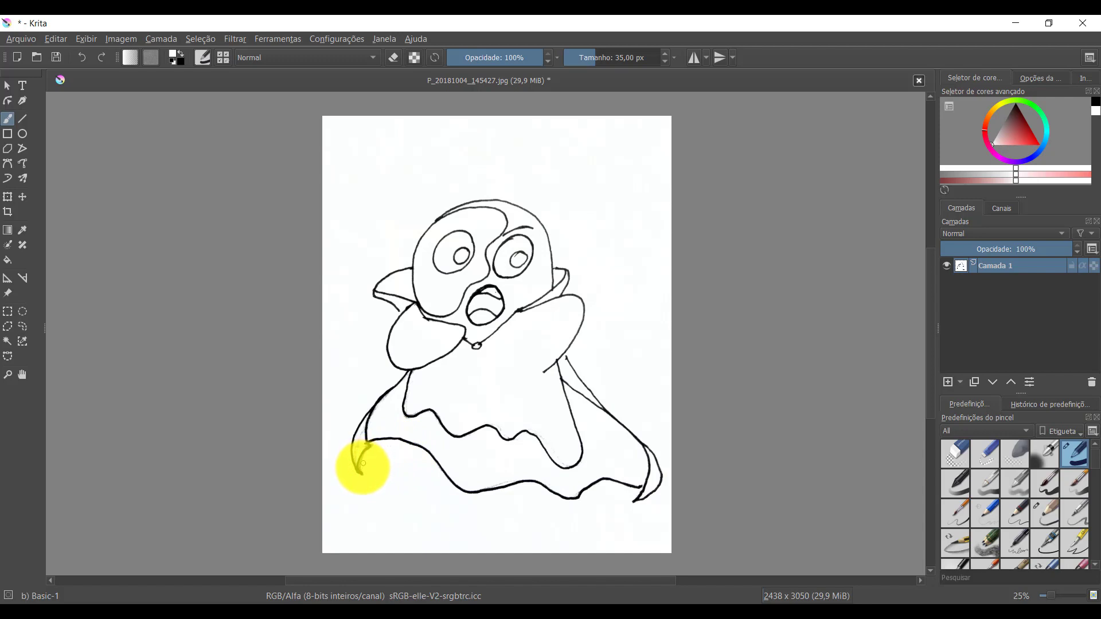
{"action": "key", "text": "x"}
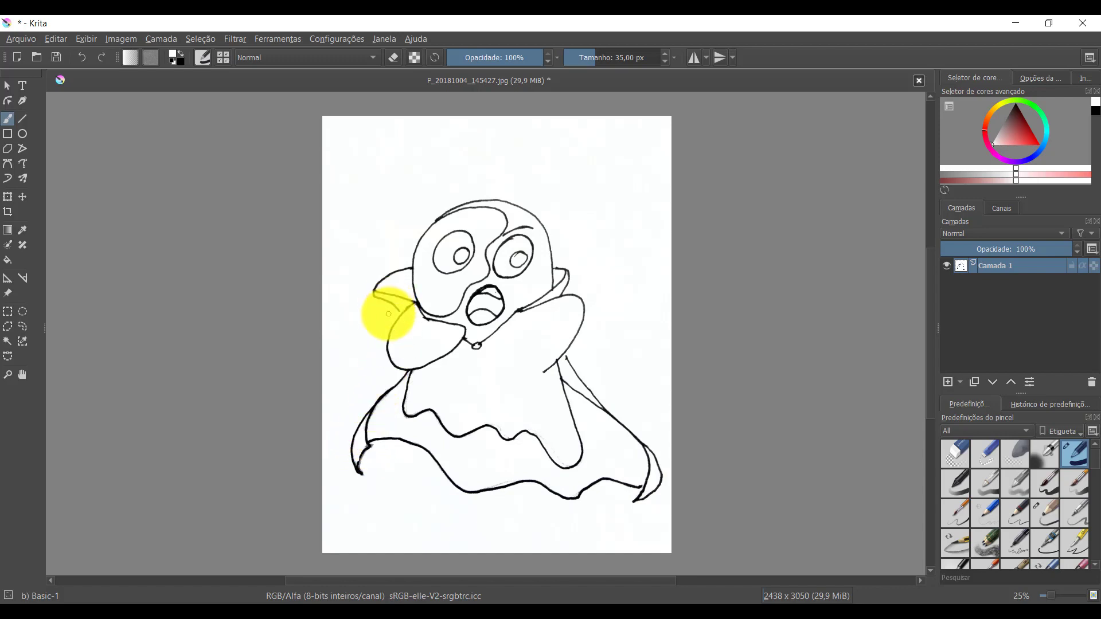
{"action": "scroll", "coordinate": [388, 313], "scroll_direction": "up", "scroll_amount": 3}
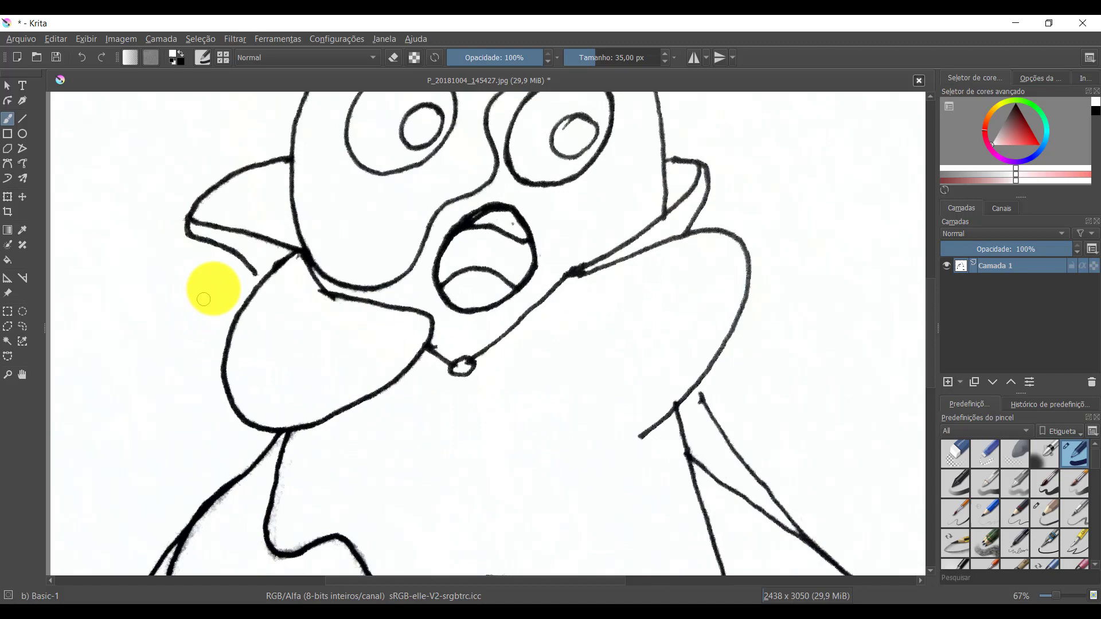
Step: Close the outline gaps at the left collar's lower tip and where the cape meets the right arm with a black 9 px brush
{"action": "key", "text": "bracketleft"}
{"action": "key", "text": "bracketleft"}
{"action": "key", "text": "bracketleft"}
{"action": "key", "text": "bracketleft"}
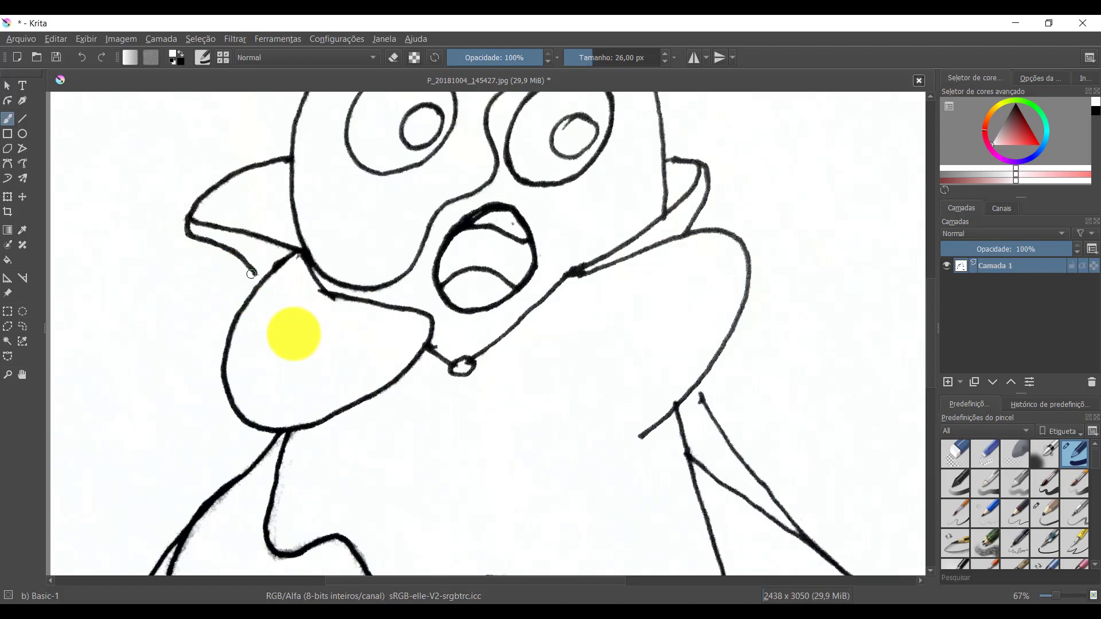
{"action": "key", "text": "bracketleft"}
{"action": "key", "text": "bracketleft"}
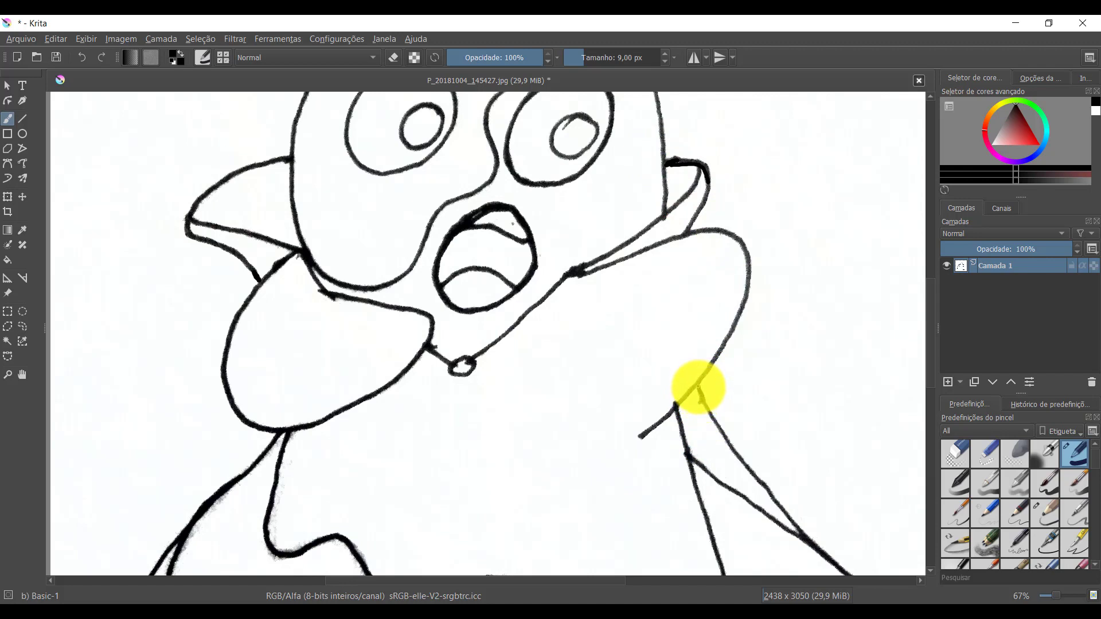
{"action": "key", "text": "minus"}
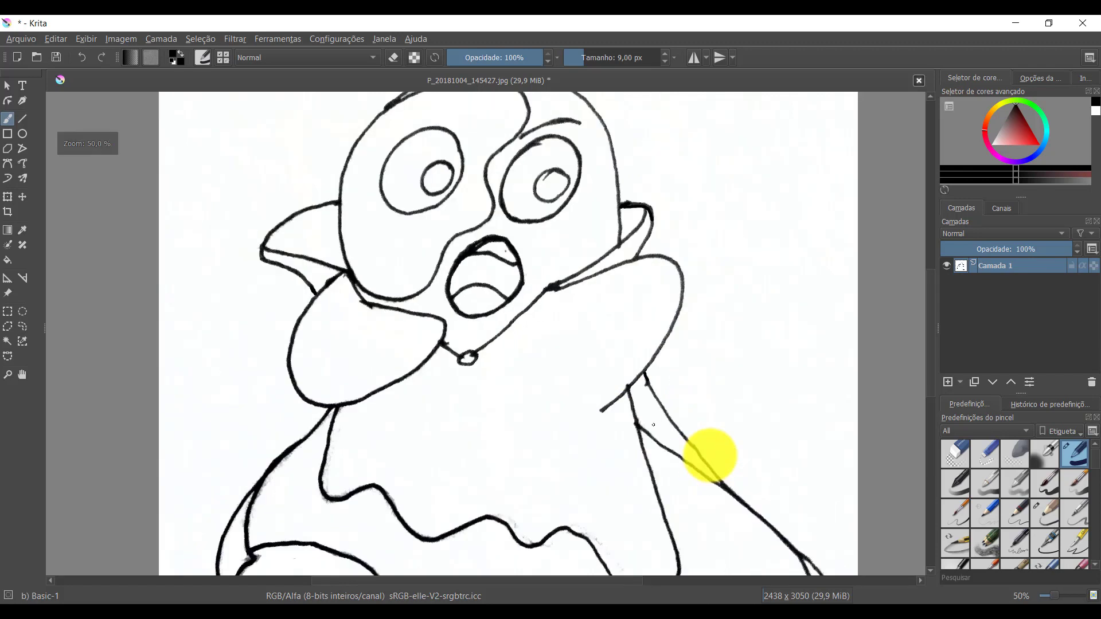
{"action": "key", "text": "minus"}
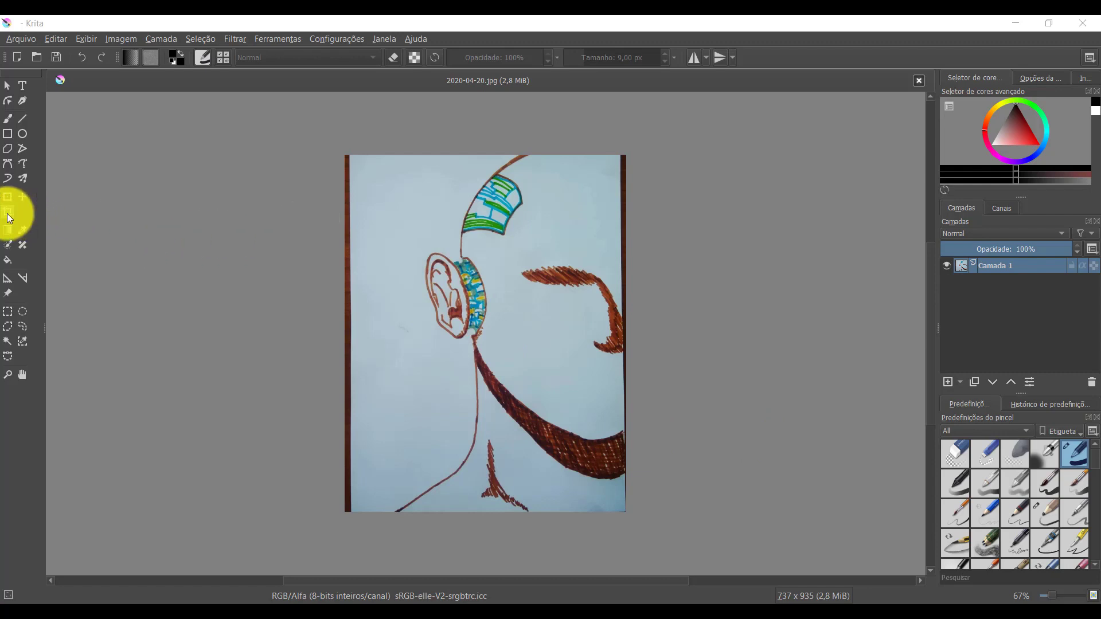
Step: Crop the 2020-04-20.jpg drawing to about 704 x 935 px, removing the dark strips along its left and right edges
{"action": "left_click_drag", "start_coordinate": [352, 155], "coordinate": [621, 535]}
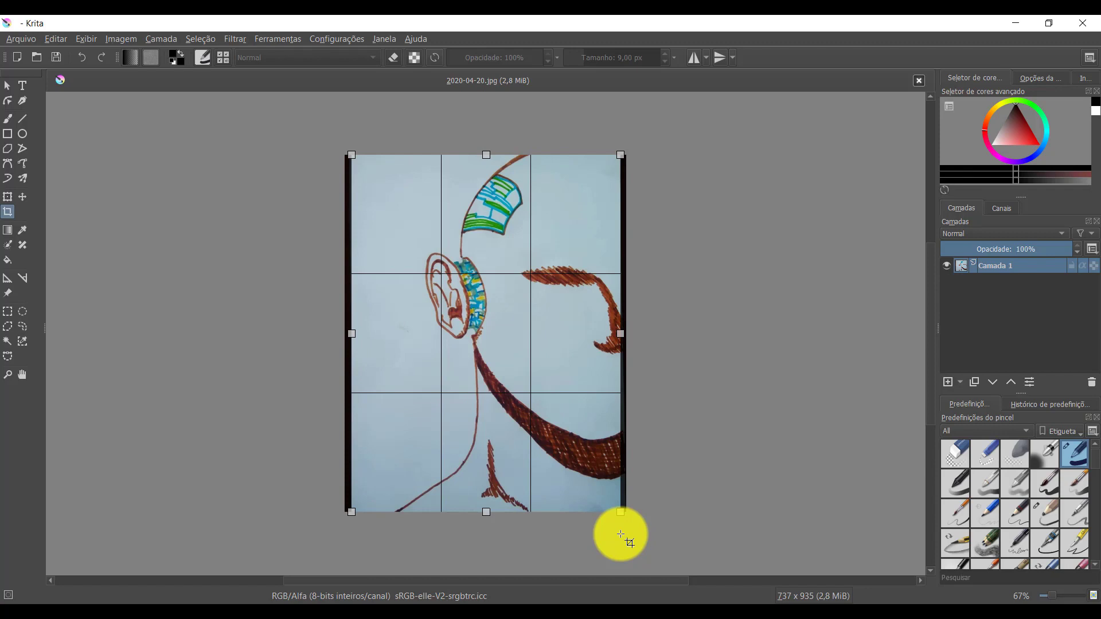
{"action": "key", "text": "Return"}
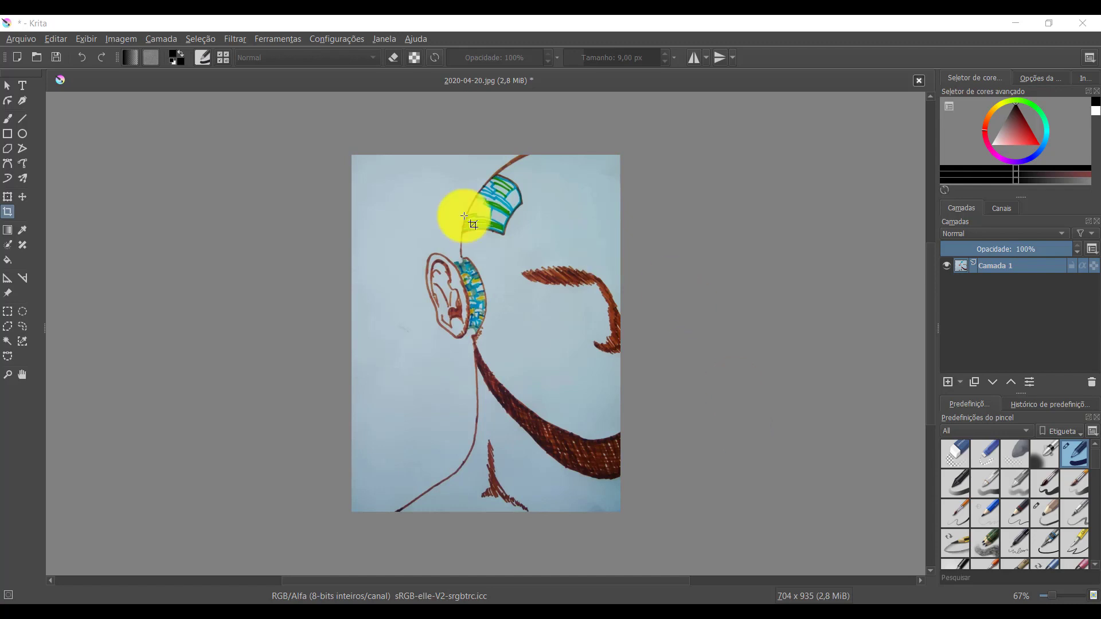
Step: Apply a Levels adjustment to the colored drawing with input black point 23, gamma 0.991 and input white point 156
{"action": "left_click", "coordinate": [242, 42]}
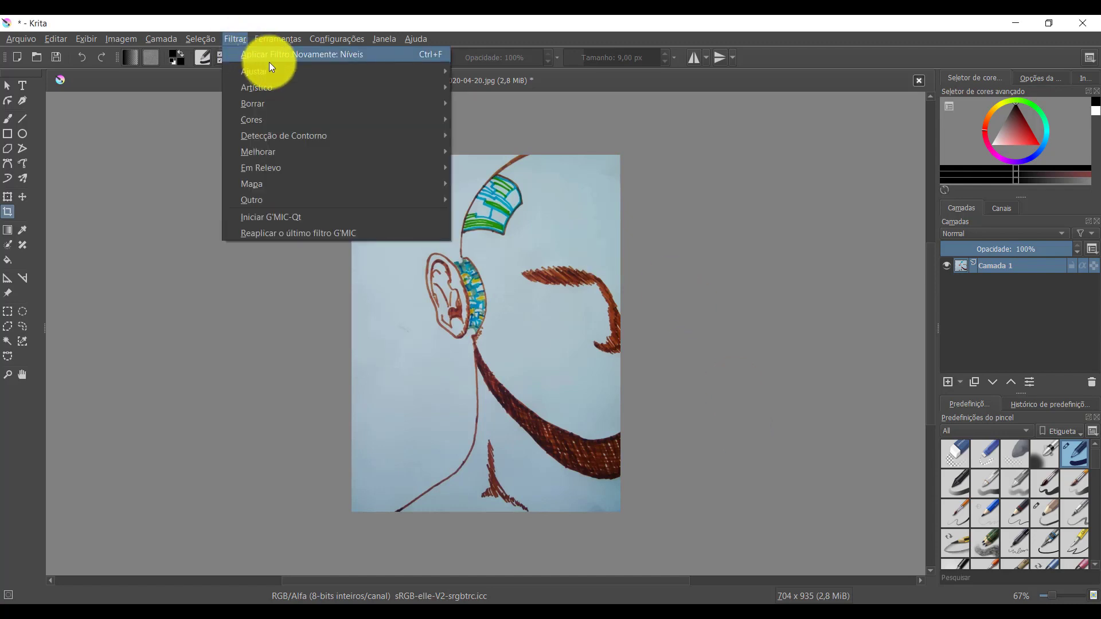
{"action": "mouse_move", "coordinate": [328, 74]}
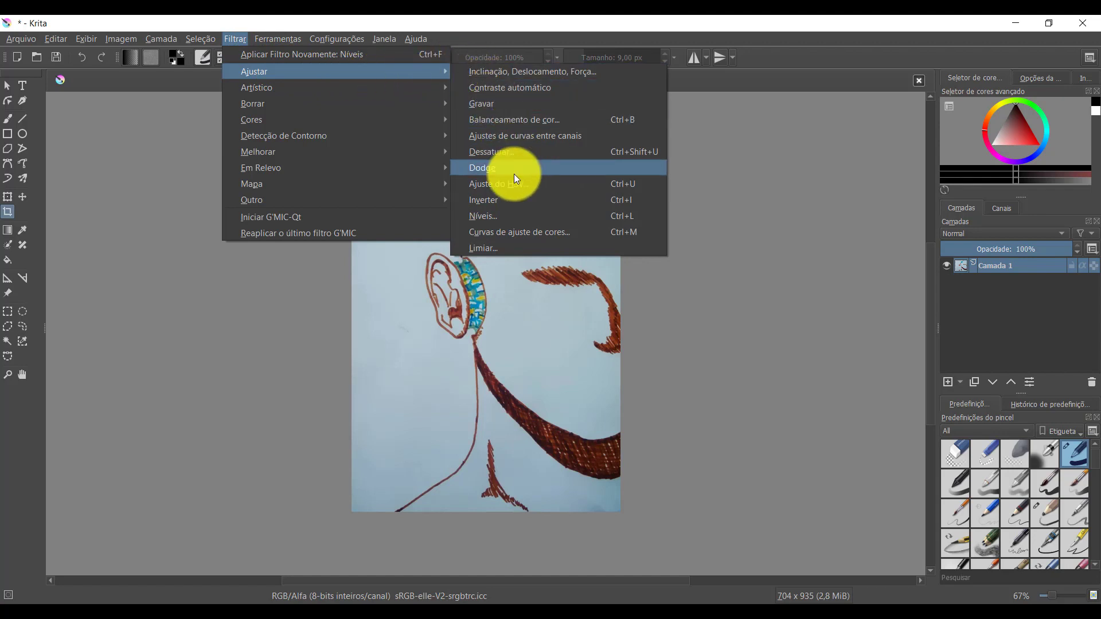
{"action": "left_click", "coordinate": [516, 214]}
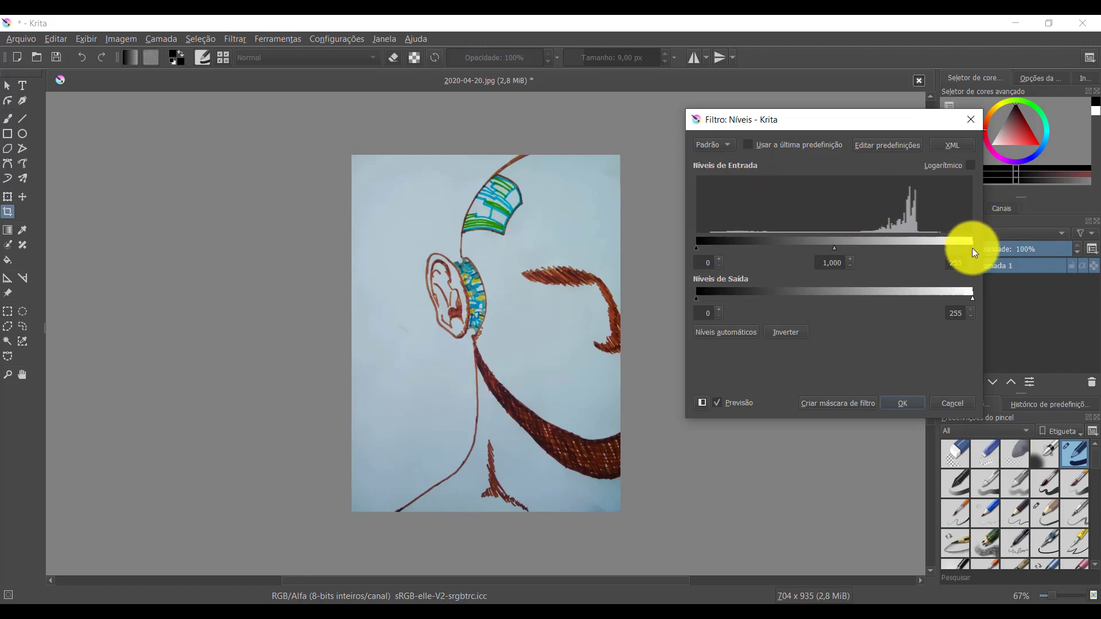
{"action": "left_click_drag", "start_coordinate": [972, 248], "coordinate": [865, 250]}
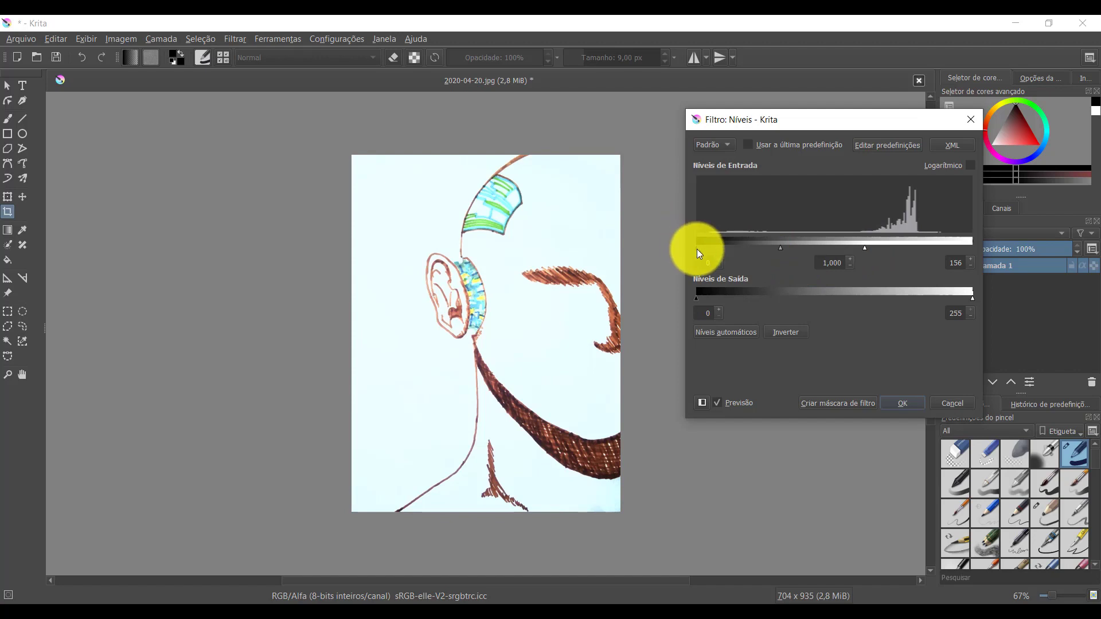
{"action": "left_click_drag", "start_coordinate": [697, 249], "coordinate": [710, 250]}
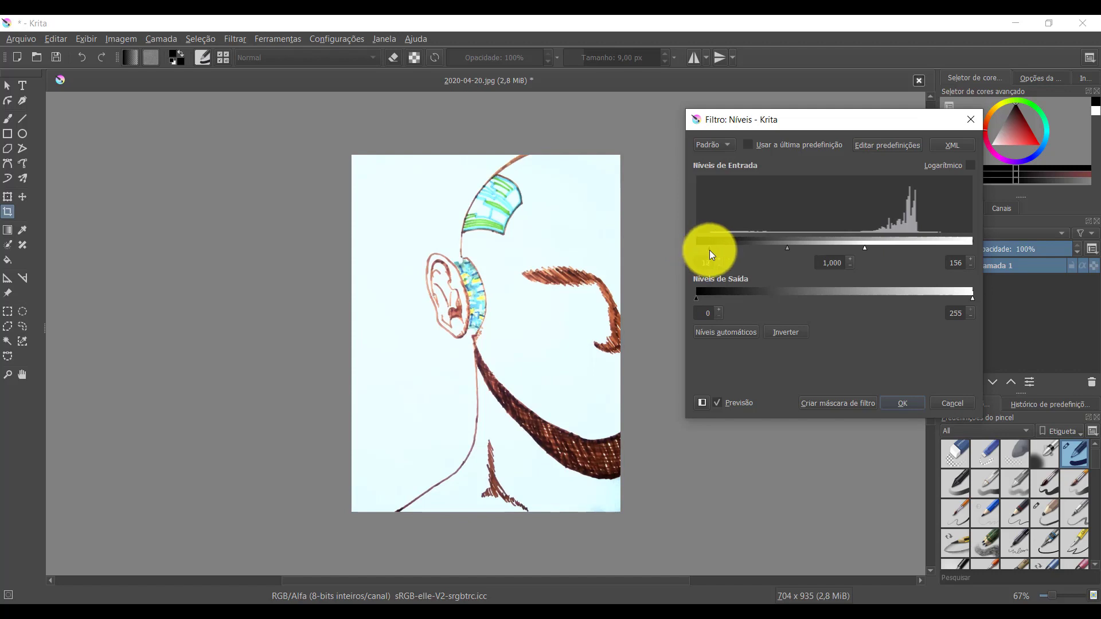
{"action": "left_click_drag", "start_coordinate": [710, 250], "coordinate": [721, 251]}
{"action": "left_click_drag", "start_coordinate": [793, 249], "coordinate": [806, 247]}
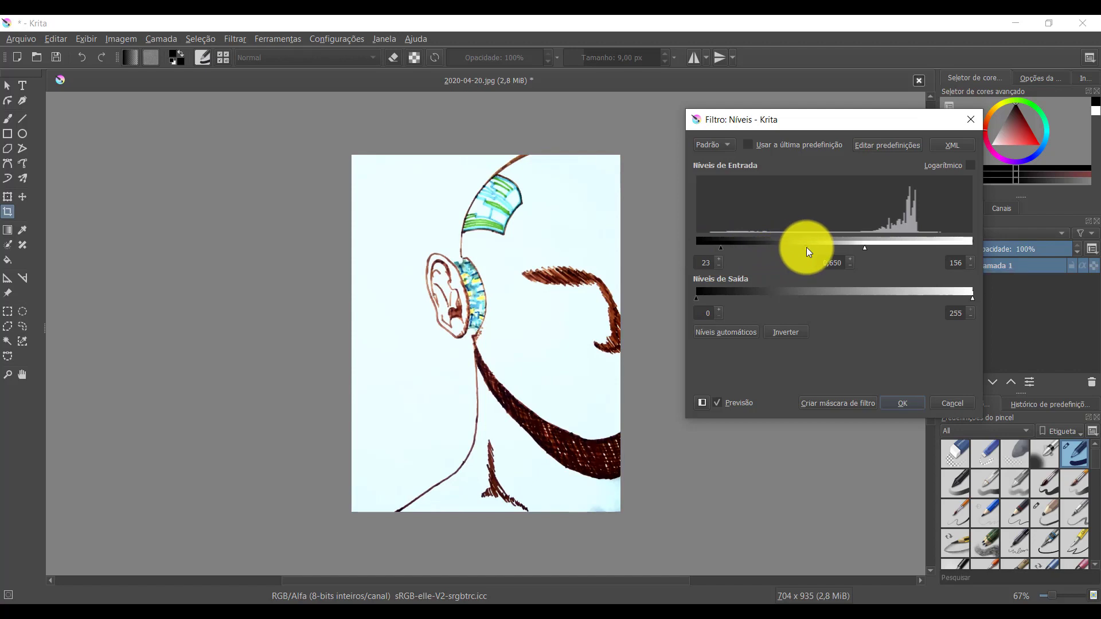
{"action": "scroll", "coordinate": [804, 247], "scroll_direction": "up", "scroll_amount": 1}
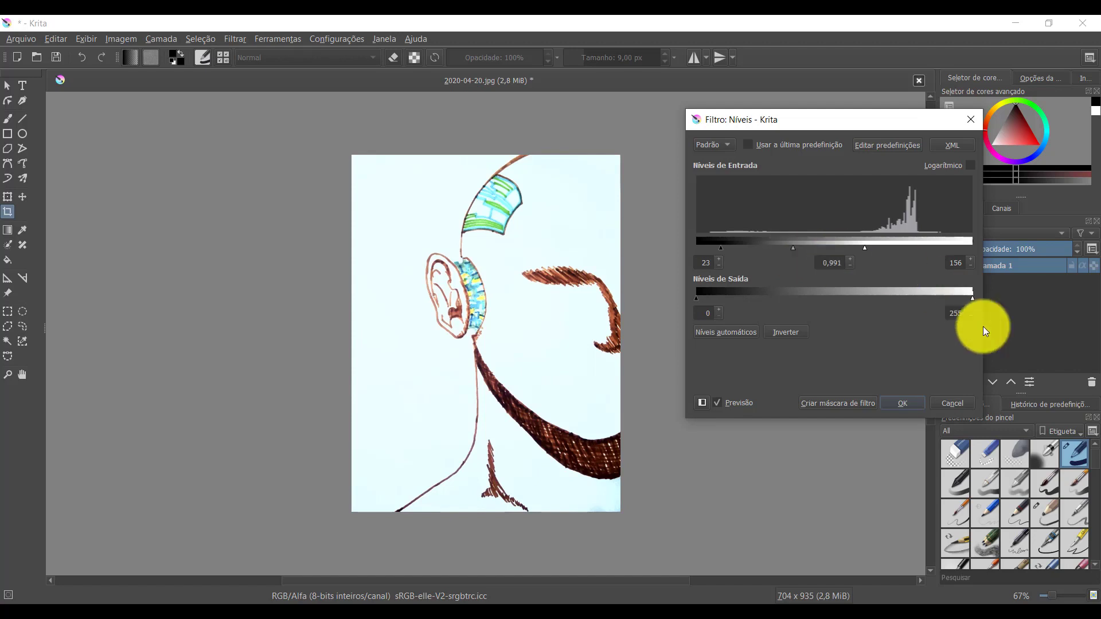
{"action": "left_click", "coordinate": [904, 405]}
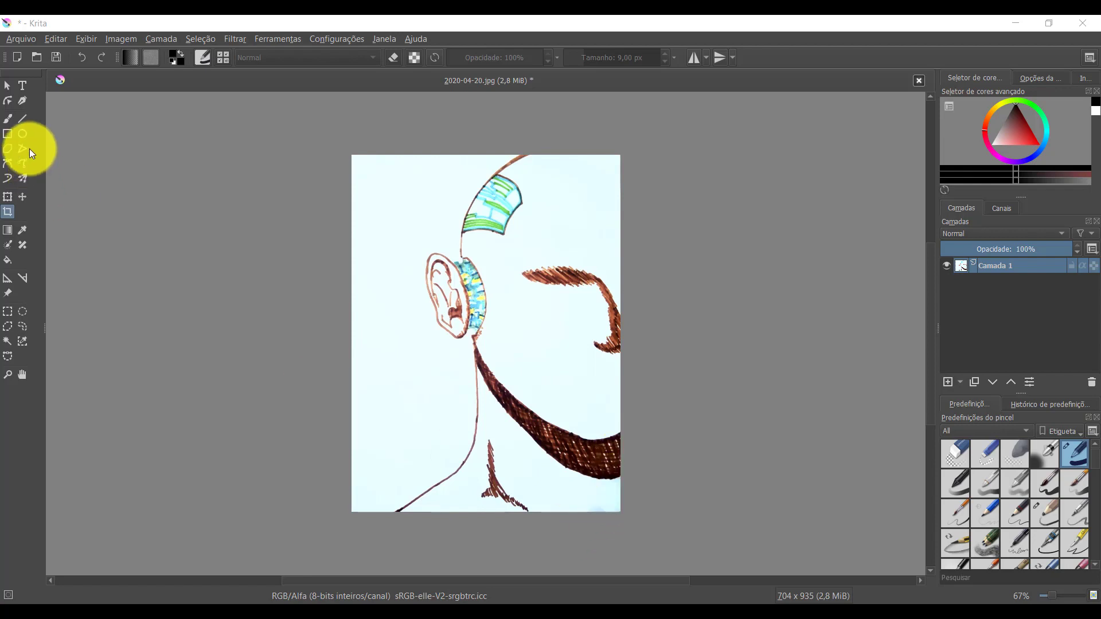
Step: Set the Basic-1 brush's opacity to 90% and sample the pale blue background color near the neck marks
{"action": "left_click", "coordinate": [6, 87]}
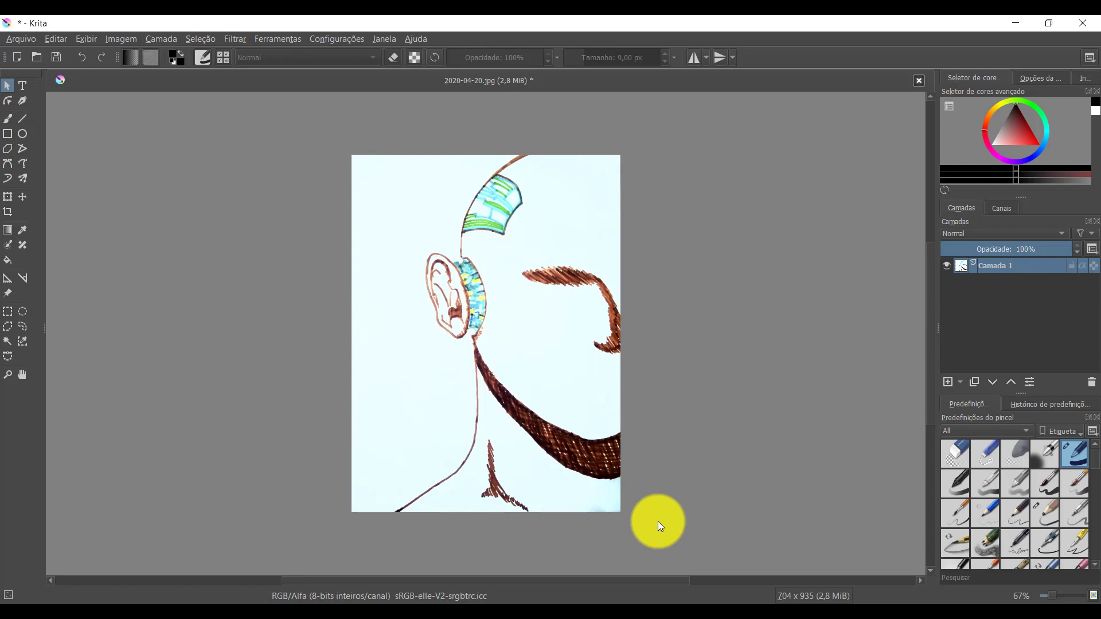
{"action": "key", "text": "ctrl+plus"}
{"action": "key", "text": "ctrl+plus"}
{"action": "key", "text": "ctrl+plus"}
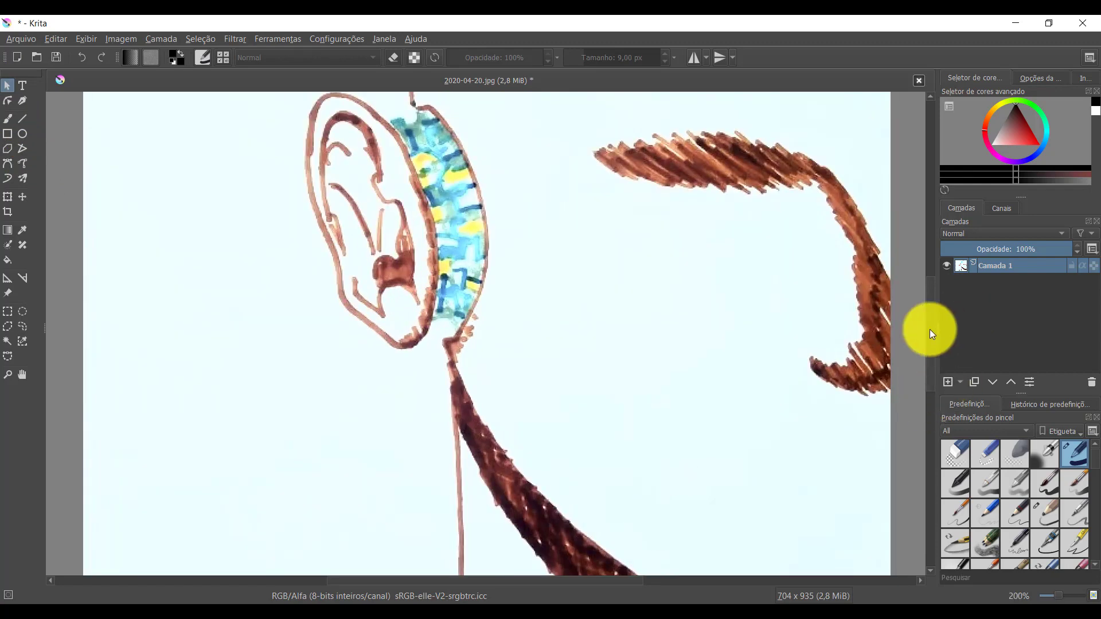
{"action": "left_click_drag", "start_coordinate": [931, 329], "coordinate": [944, 442]}
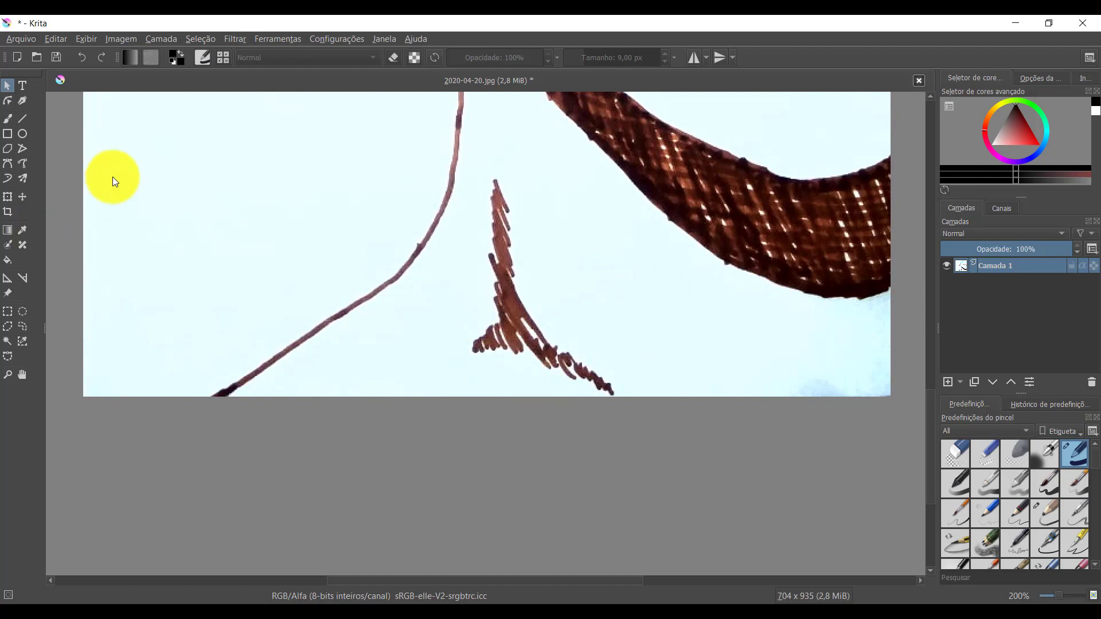
{"action": "left_click", "coordinate": [7, 119]}
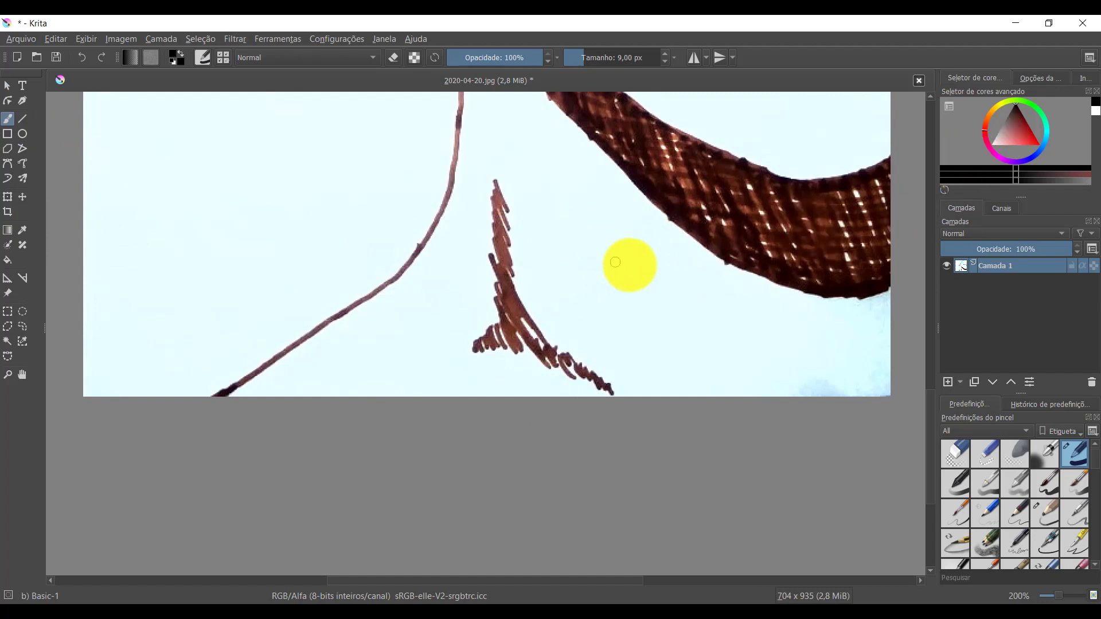
{"action": "key", "text": "i"}
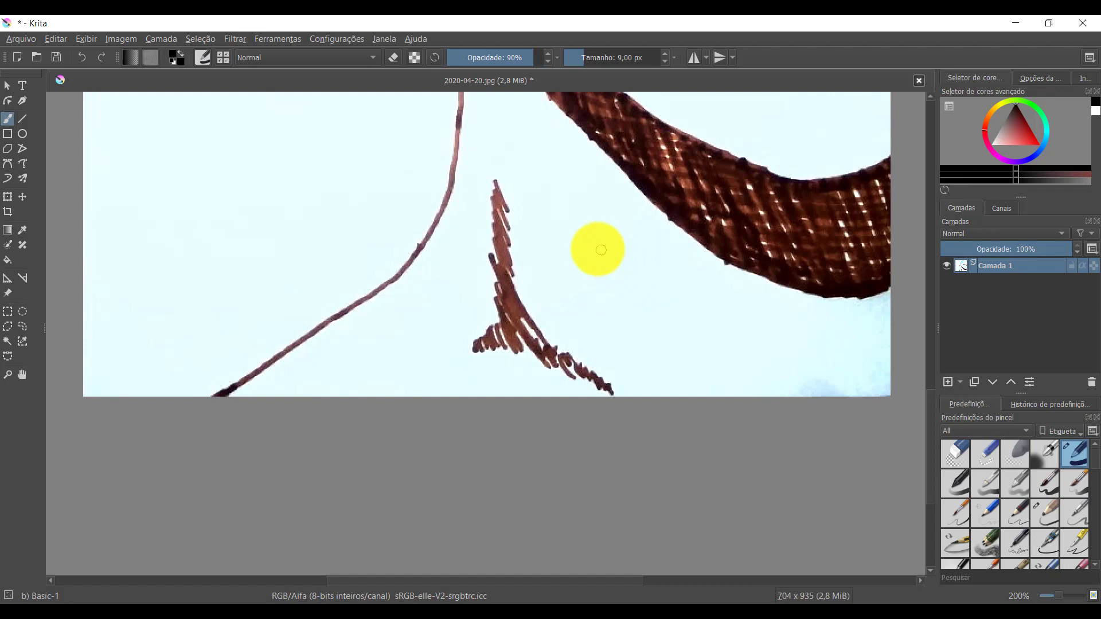
{"action": "left_click", "coordinate": [21, 232]}
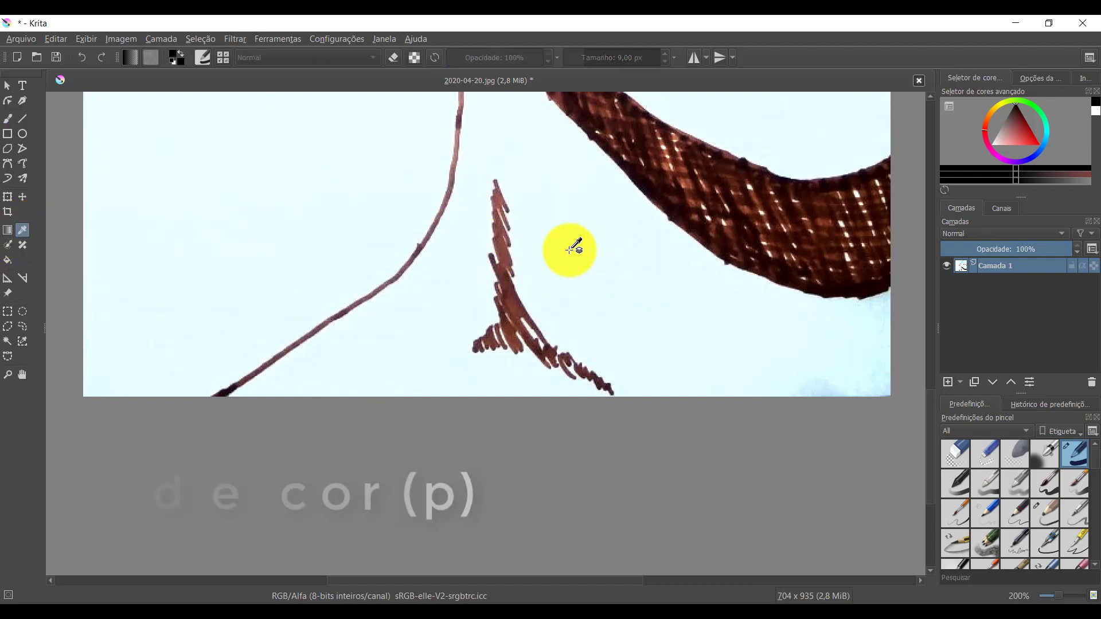
{"action": "left_click", "coordinate": [605, 259]}
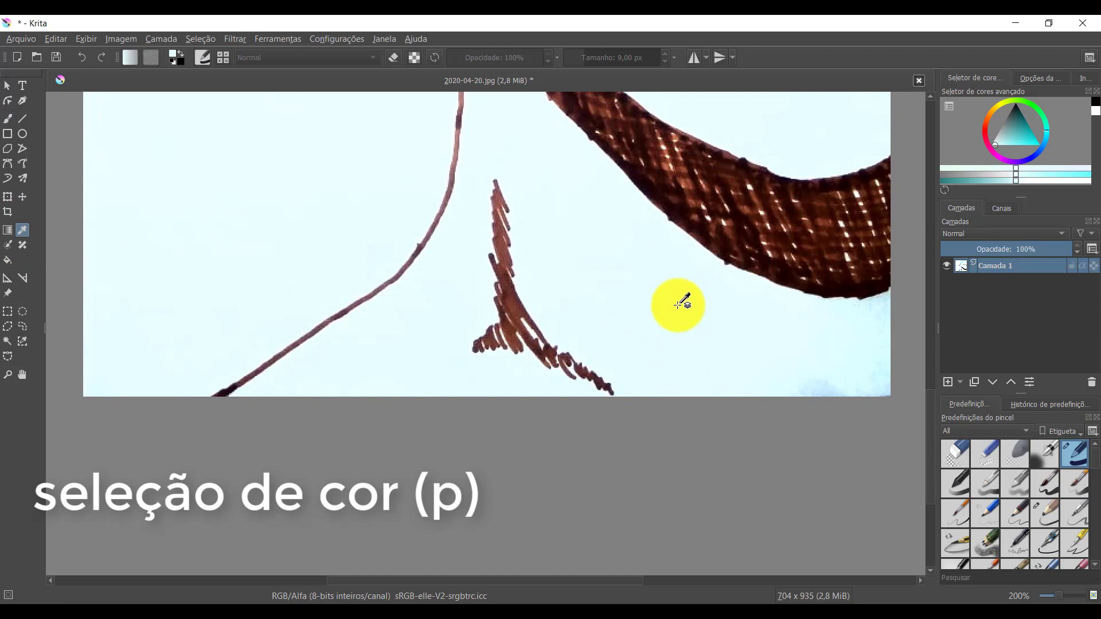
Step: Paint over the uneven blue patches in the drawing's background with the sampled color, enlarging the brush to 44 px
{"action": "key", "text": "b"}
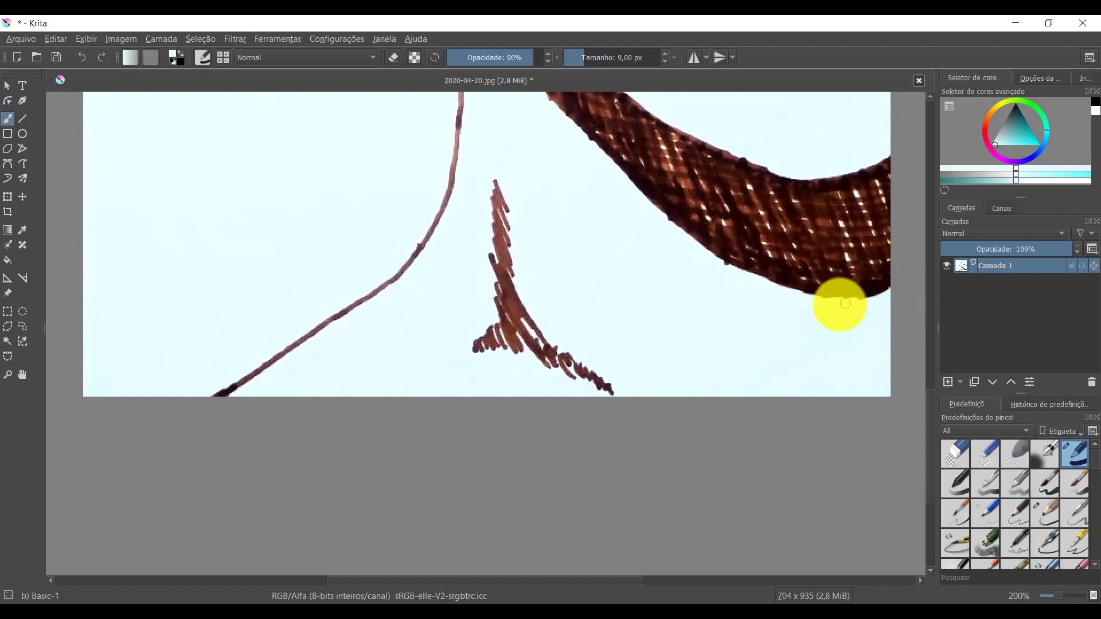
{"action": "mouse_move", "coordinate": [851, 381]}
{"action": "left_mouse_down"}
{"action": "mouse_move", "coordinate": [876, 369]}
{"action": "mouse_move", "coordinate": [856, 376]}
{"action": "left_mouse_up"}
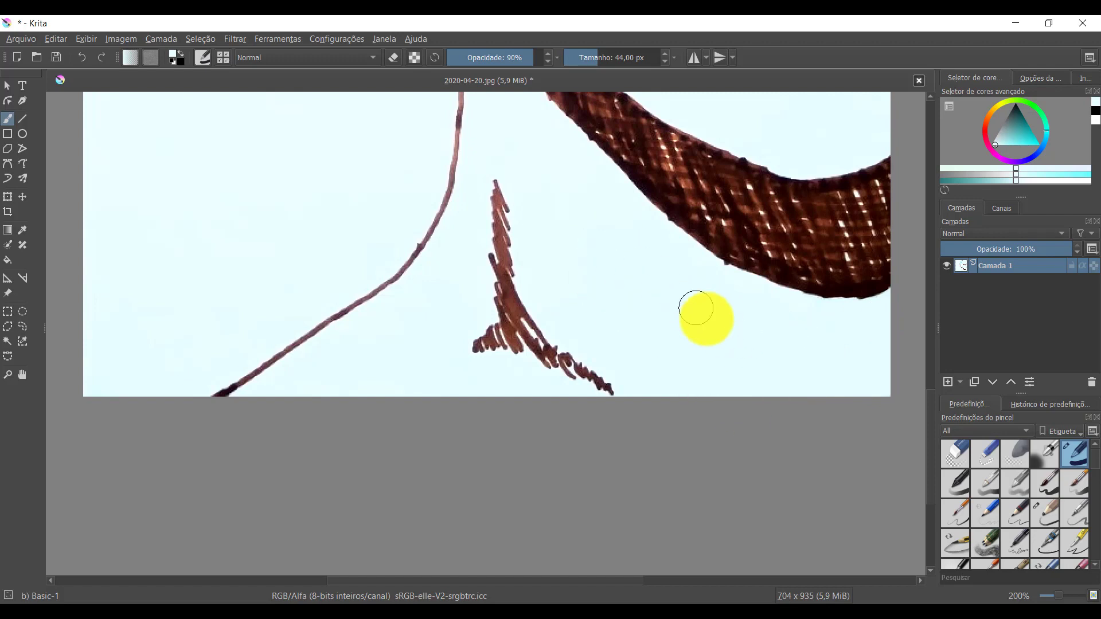
{"action": "mouse_move", "coordinate": [785, 214]}
{"action": "left_mouse_down"}
{"action": "mouse_move", "coordinate": [664, 423]}
{"action": "mouse_move", "coordinate": [730, 300]}
{"action": "mouse_move", "coordinate": [696, 405]}
{"action": "mouse_move", "coordinate": [680, 564]}
{"action": "left_mouse_up"}
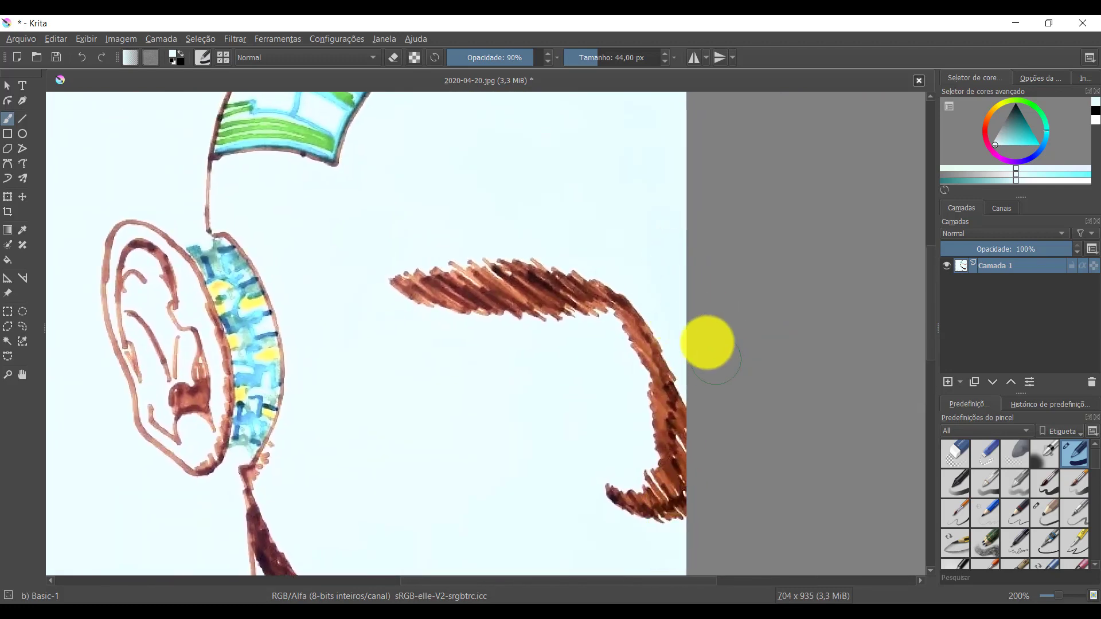
{"action": "left_click_drag", "start_coordinate": [684, 222], "coordinate": [696, 455]}
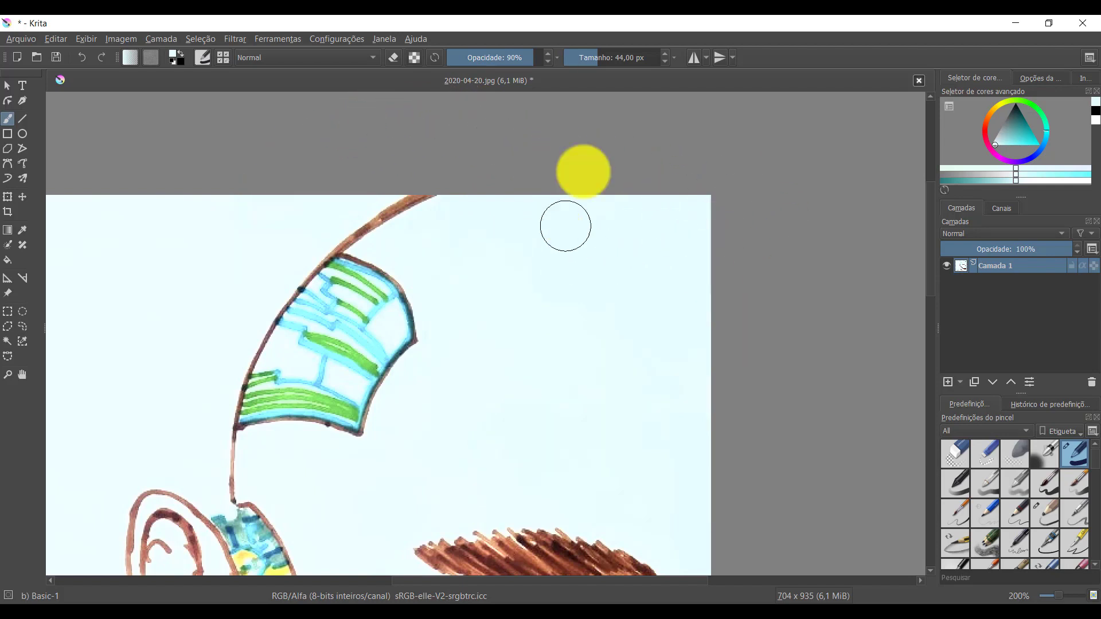
{"action": "key", "text": "minus"}
{"action": "key", "text": "minus"}
{"action": "key", "text": "minus"}
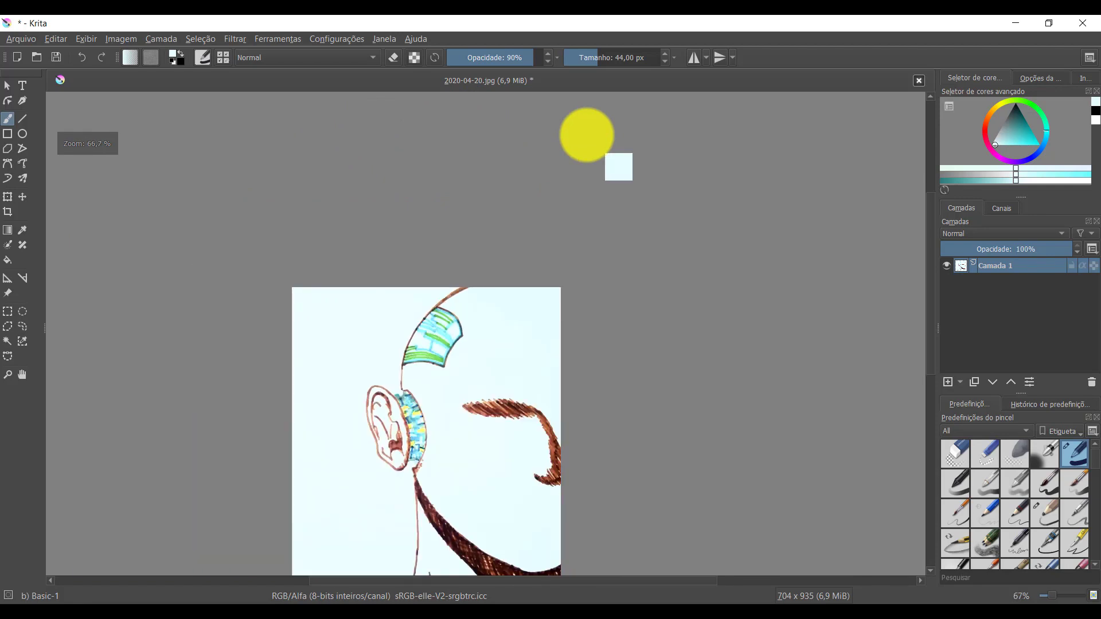
{"action": "mouse_move", "coordinate": [449, 361]}
{"action": "left_mouse_down"}
{"action": "mouse_move", "coordinate": [440, 295]}
{"action": "mouse_move", "coordinate": [513, 236]}
{"action": "left_mouse_up"}
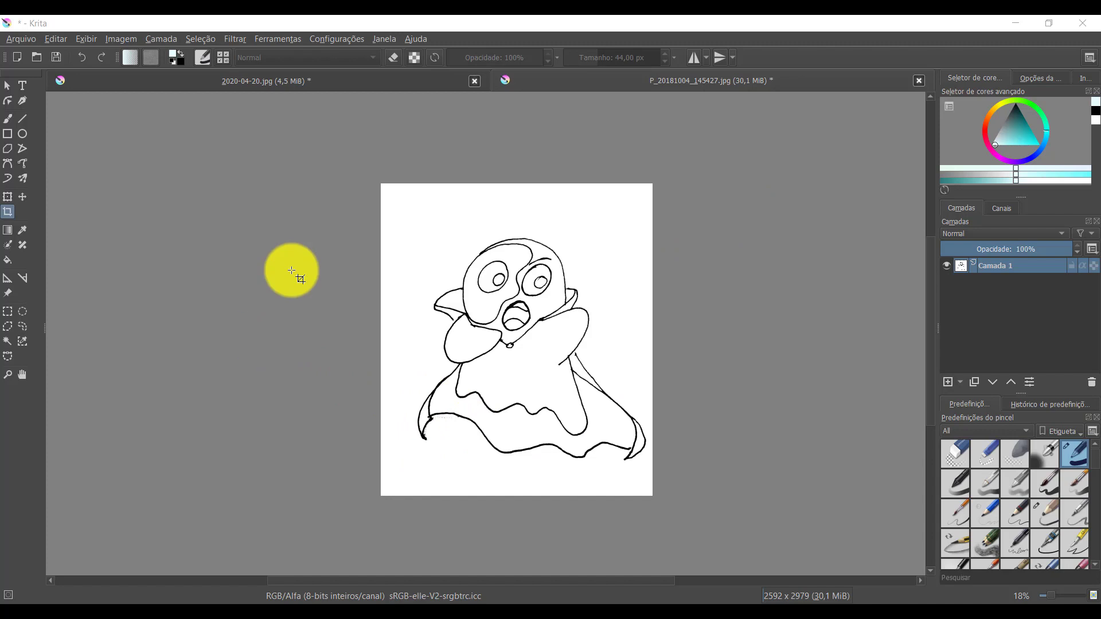
{"action": "left_click", "coordinate": [239, 40]}
{"action": "mouse_move", "coordinate": [412, 69]}
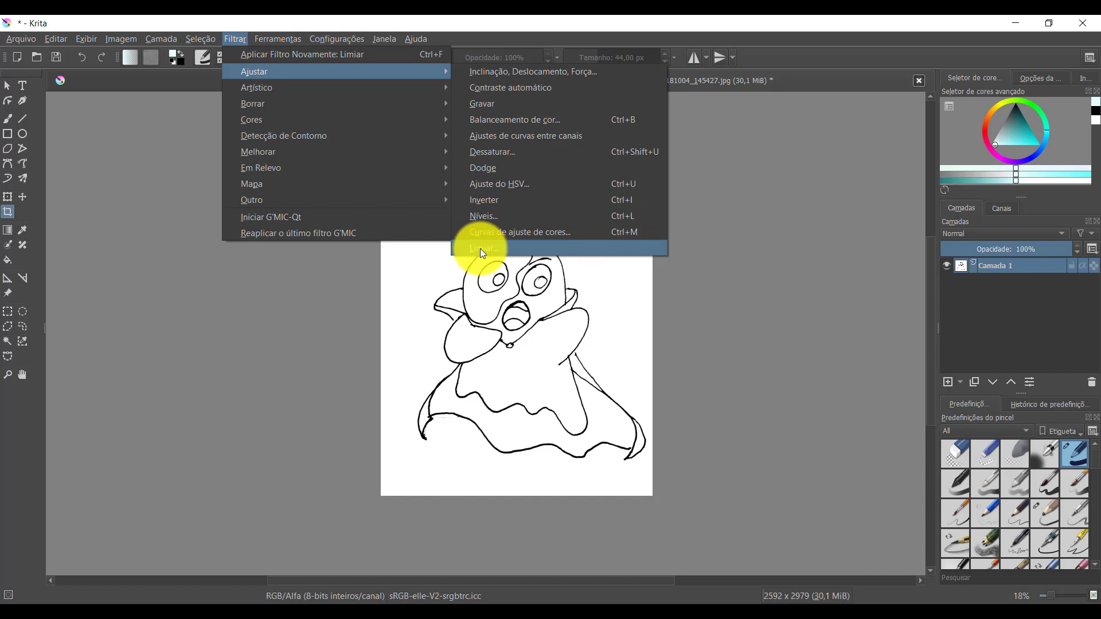
{"action": "key", "text": "Escape"}
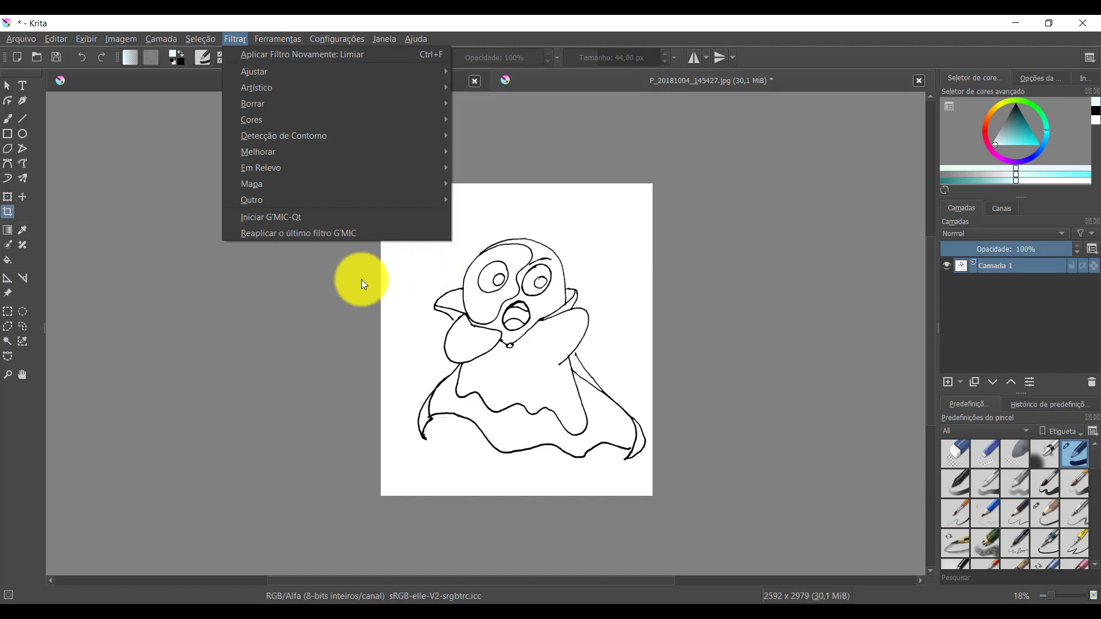
{"action": "key", "text": "Escape"}
{"action": "left_click", "coordinate": [361, 280]}
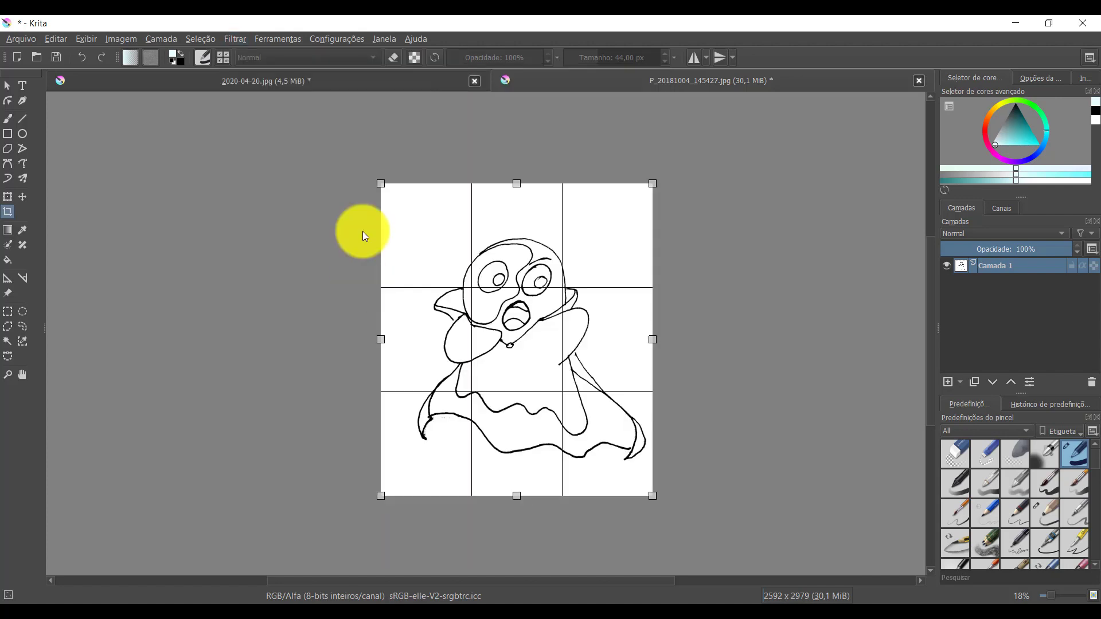
Step: Switch to the 2020-04-20.jpg document and center the colored drawing in the view
{"action": "left_click", "coordinate": [377, 78]}
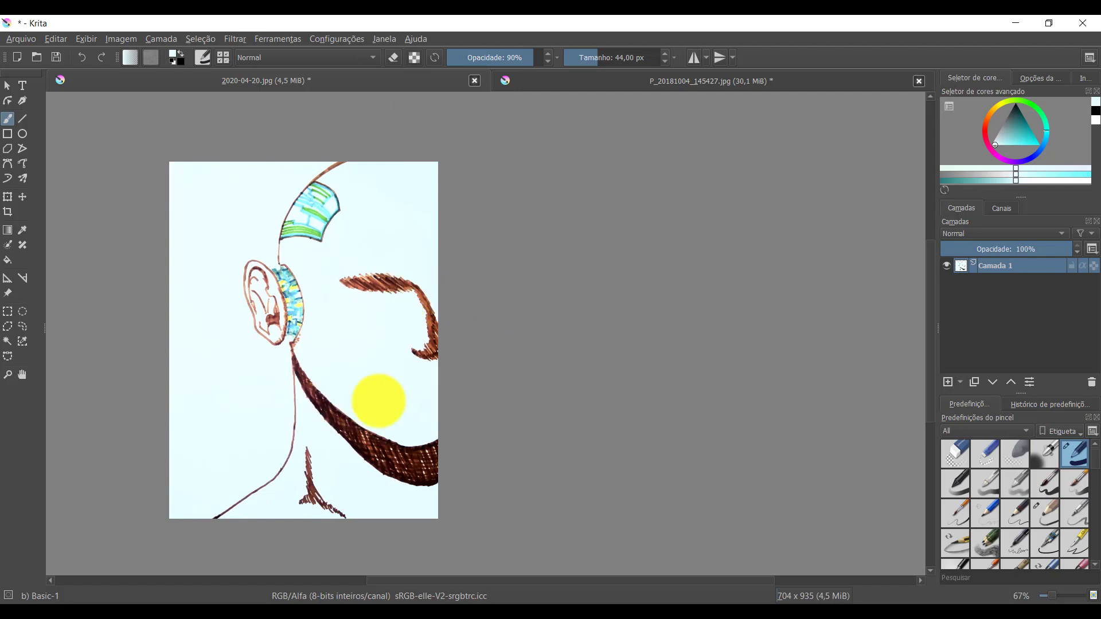
{"action": "left_click_drag", "start_coordinate": [289, 408], "coordinate": [342, 418]}
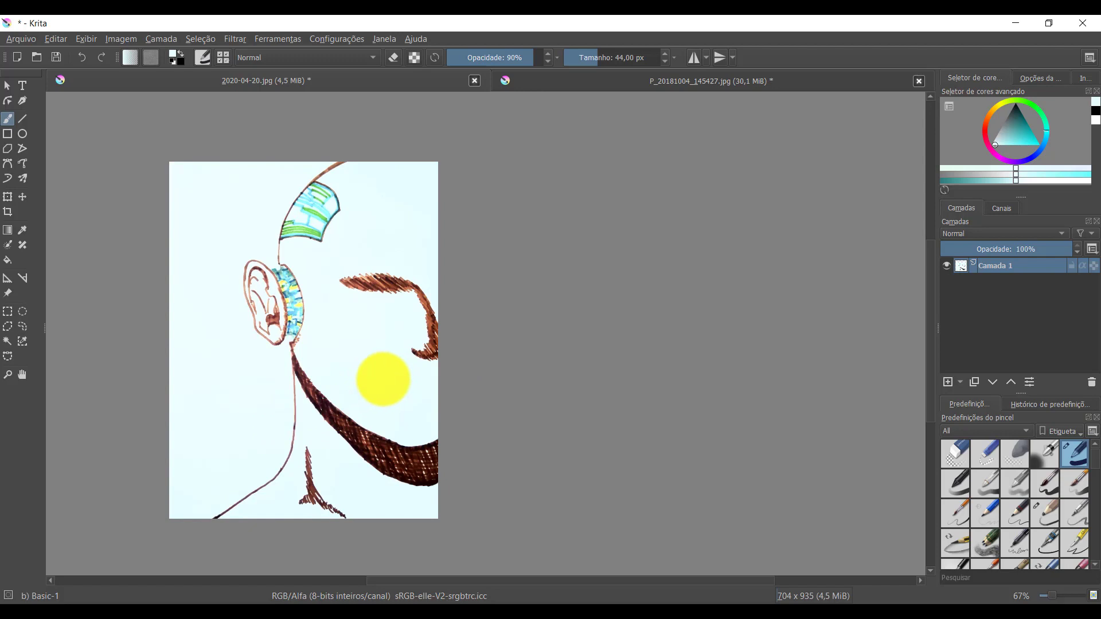
{"action": "left_click", "coordinate": [5, 85]}
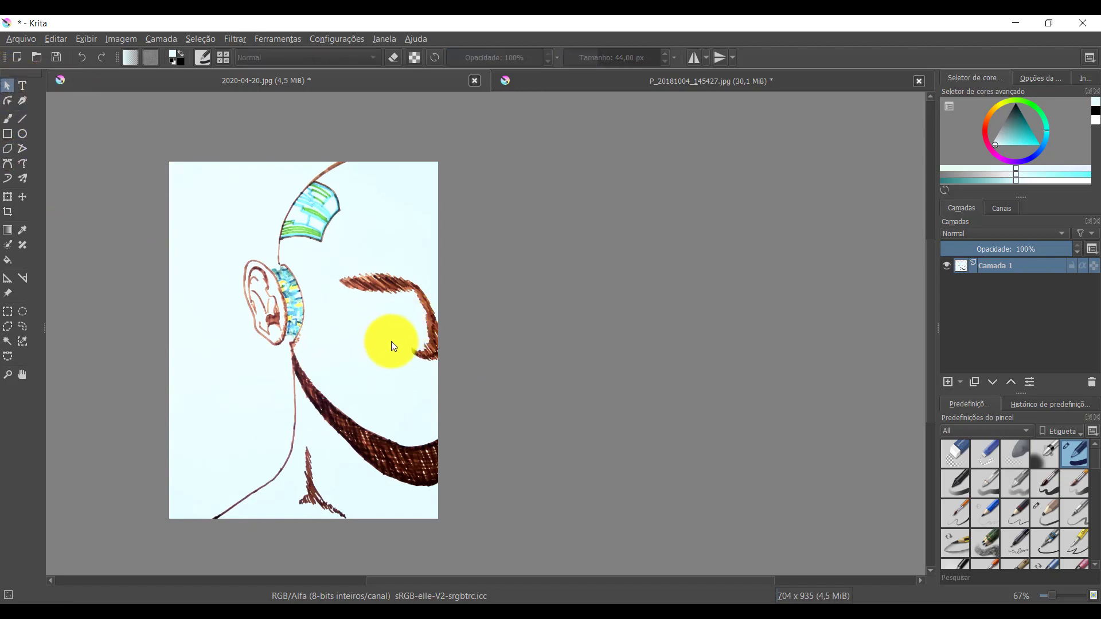
{"action": "left_click_drag", "start_coordinate": [376, 352], "coordinate": [563, 355]}
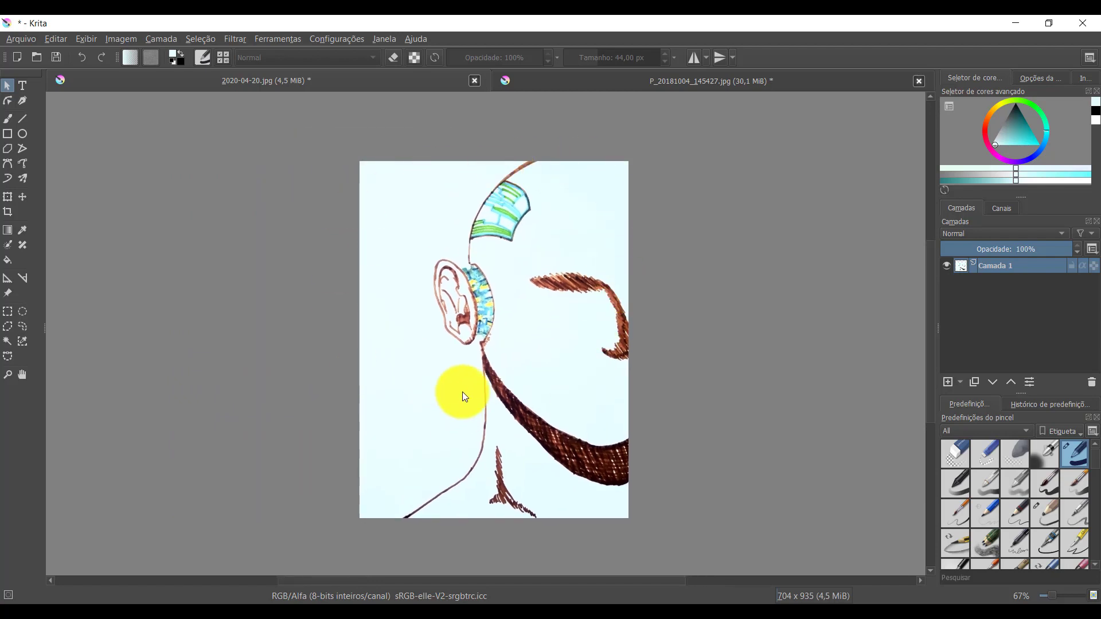